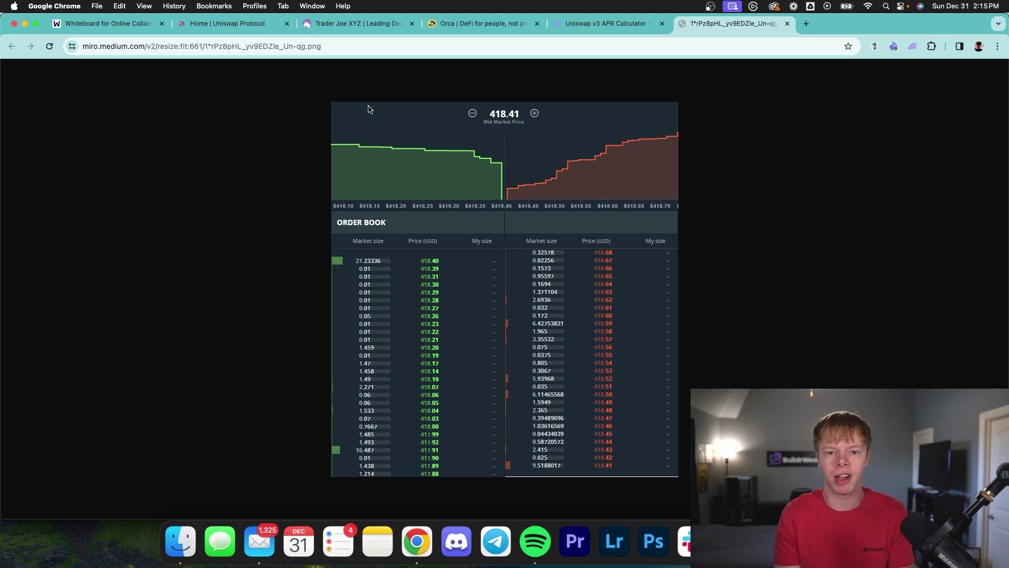
Step: Zoom the order book image to 150%, scroll down through it, then close its tab
{"action": "key", "text": "super+equal"}
{"action": "key", "text": "super+equal"}
{"action": "key", "text": "super+equal"}
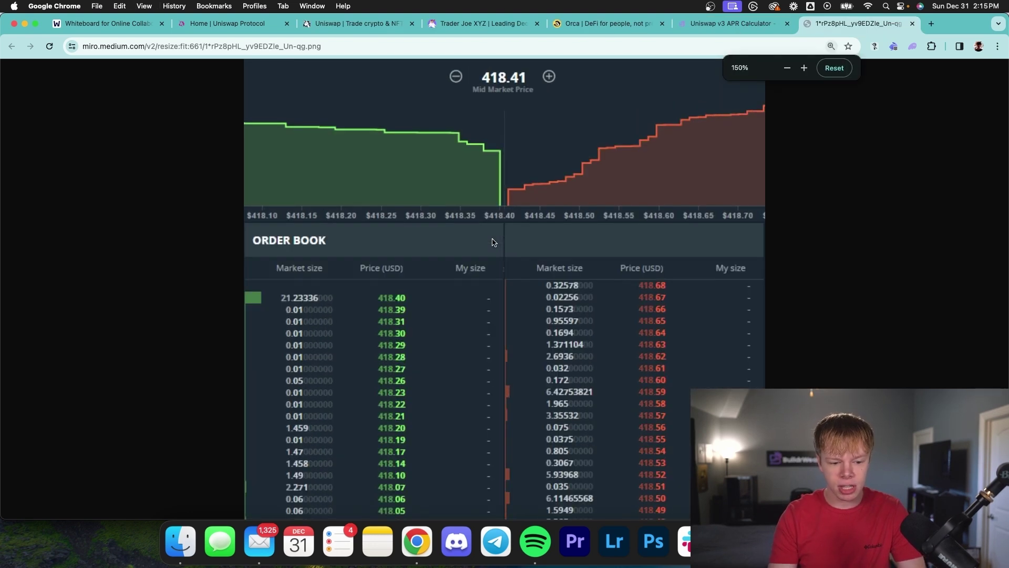
{"action": "scroll", "coordinate": [466, 248], "scroll_direction": "down", "scroll_amount": 3}
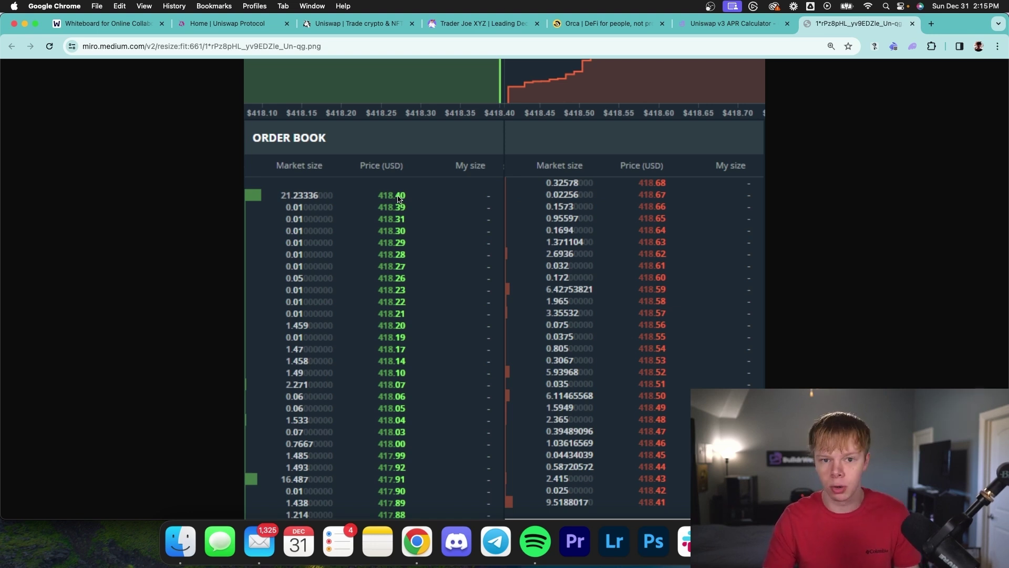
{"action": "key", "text": "super+w"}
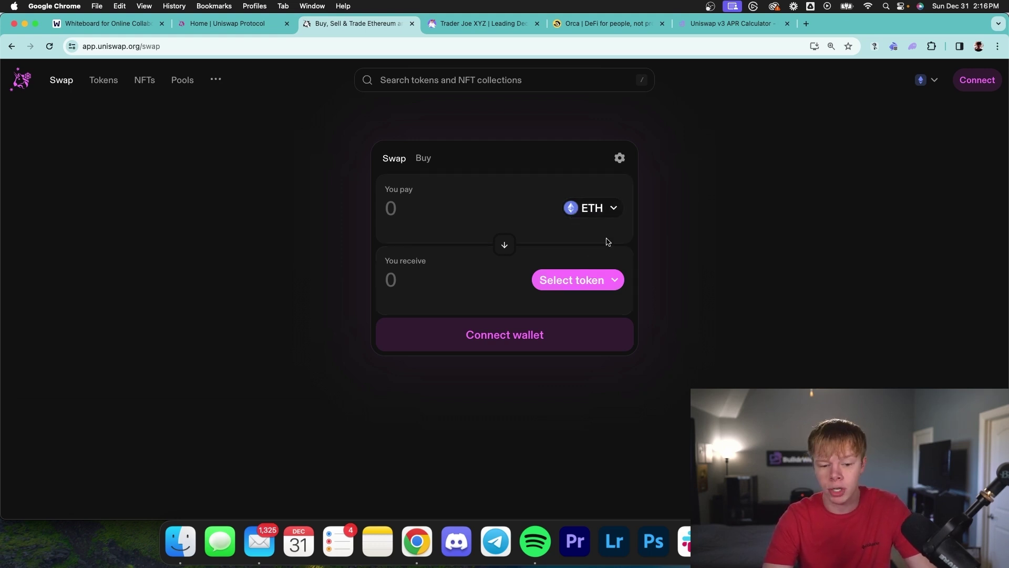
Step: Choose USDC as the token to receive and quote a 100 ETH payment
{"action": "left_click", "coordinate": [597, 279]}
{"action": "left_click", "coordinate": [530, 196]}
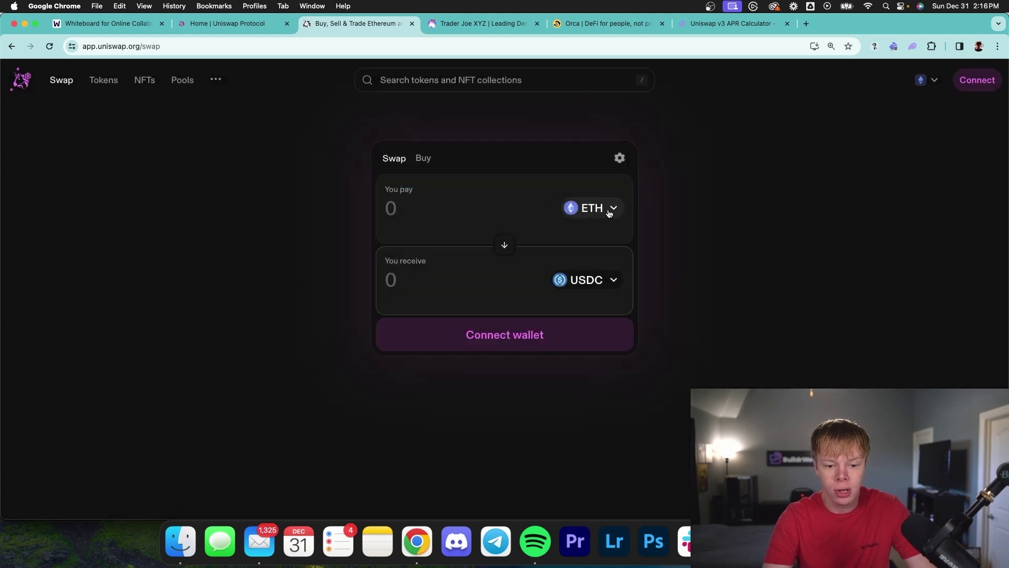
{"action": "left_click", "coordinate": [429, 206]}
{"action": "type", "text": "100"}
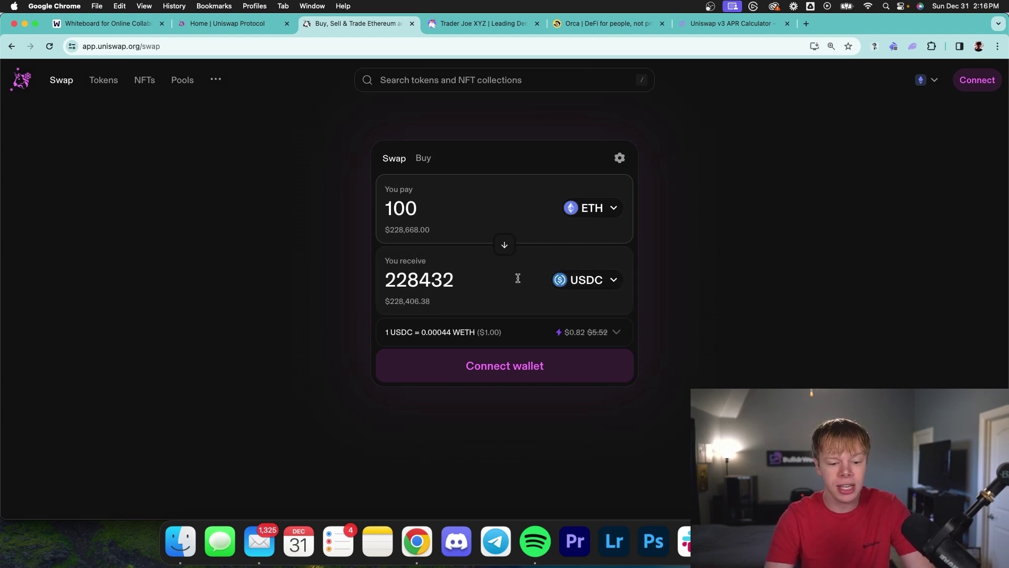
{"action": "left_click_drag", "start_coordinate": [419, 207], "coordinate": [386, 206]}
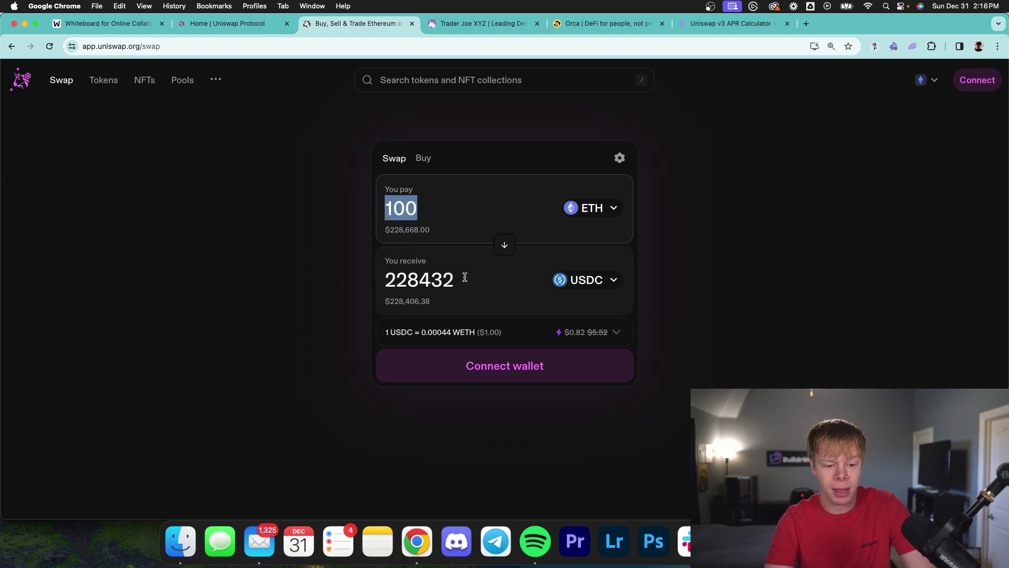
{"action": "left_click_drag", "start_coordinate": [465, 277], "coordinate": [374, 281]}
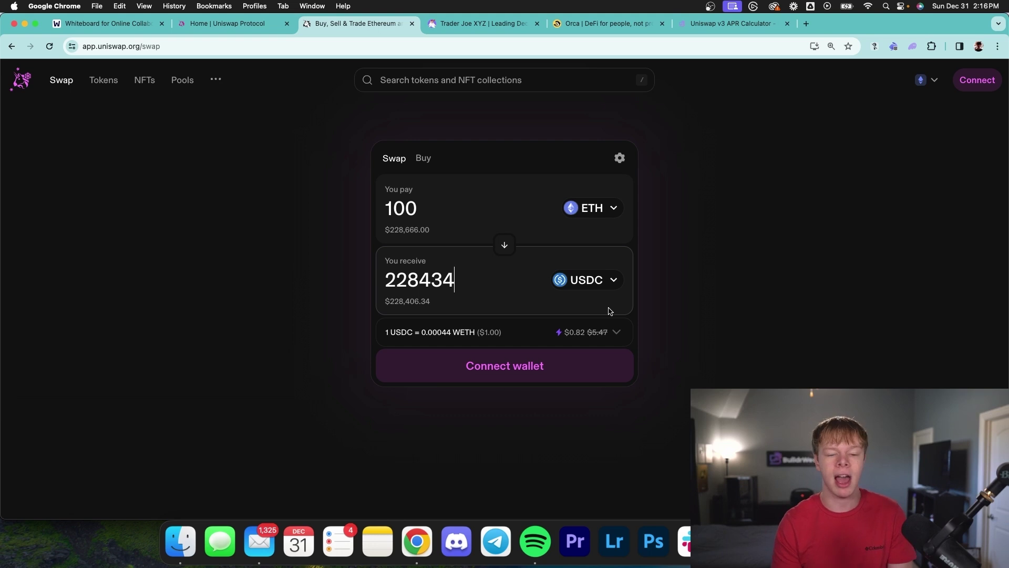
Step: Flip the swap so USDC is paid and enter 300000 as the pay amount
{"action": "left_click", "coordinate": [504, 245]}
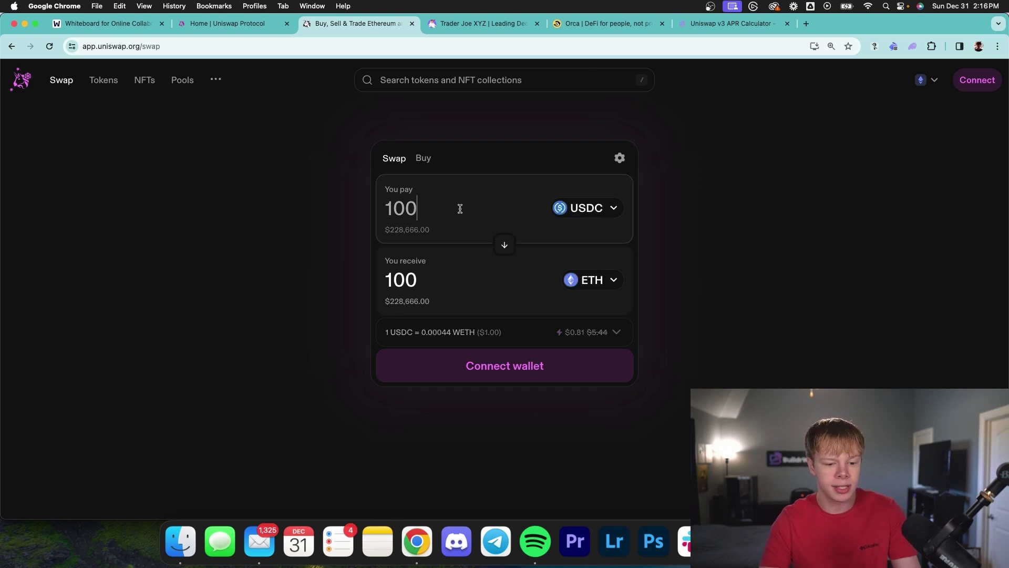
{"action": "double_click", "coordinate": [460, 209]}
{"action": "type", "text": "300000"}
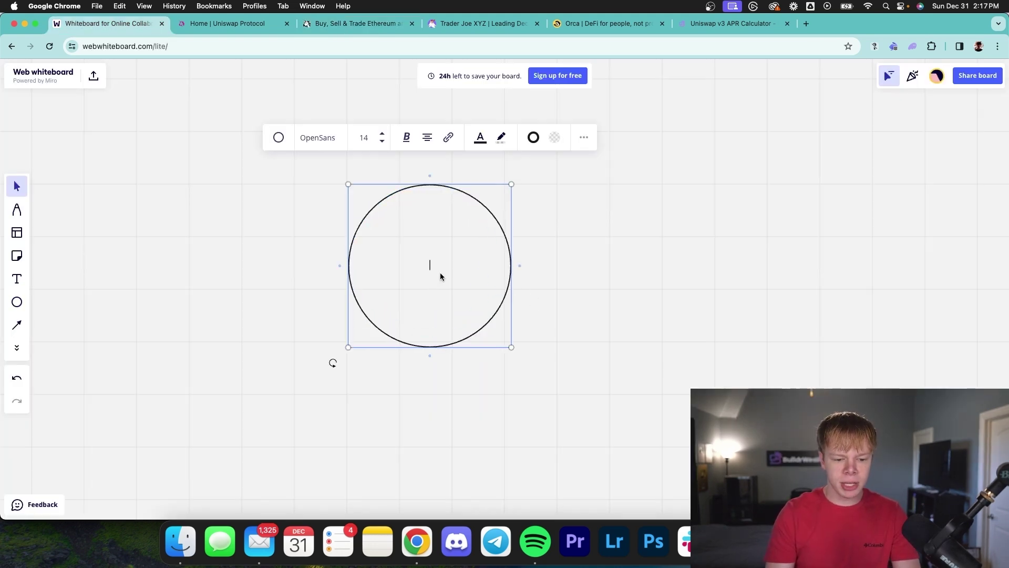
Step: Label the first circle 'Trader' and enlarge its font
{"action": "type", "text": "Trader"}
{"action": "key", "text": "super+a"}
{"action": "key", "text": "super+shift+period"}
{"action": "key", "text": "super+shift+period"}
{"action": "key", "text": "super+shift+period"}
{"action": "key", "text": "super+shift+period"}
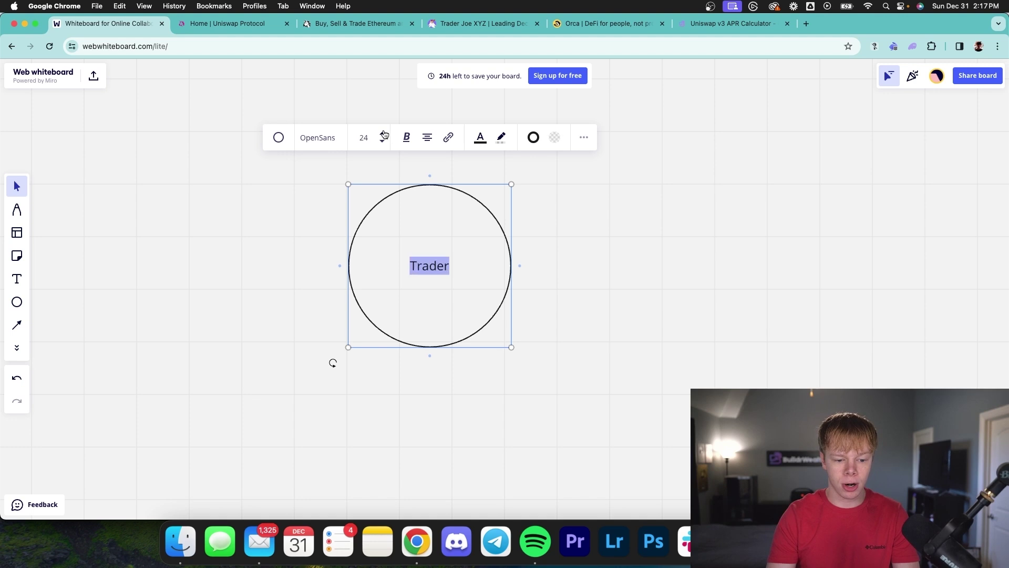
{"action": "left_click", "coordinate": [669, 245]}
Step: Add copied circles to the right labelled 'Liquidity Provider' and, in the middle, 'Smart Contract'
{"action": "left_click_drag", "start_coordinate": [439, 268], "coordinate": [690, 268]}
{"action": "double_click", "coordinate": [689, 268]}
{"action": "type", "text": "Liqu"}
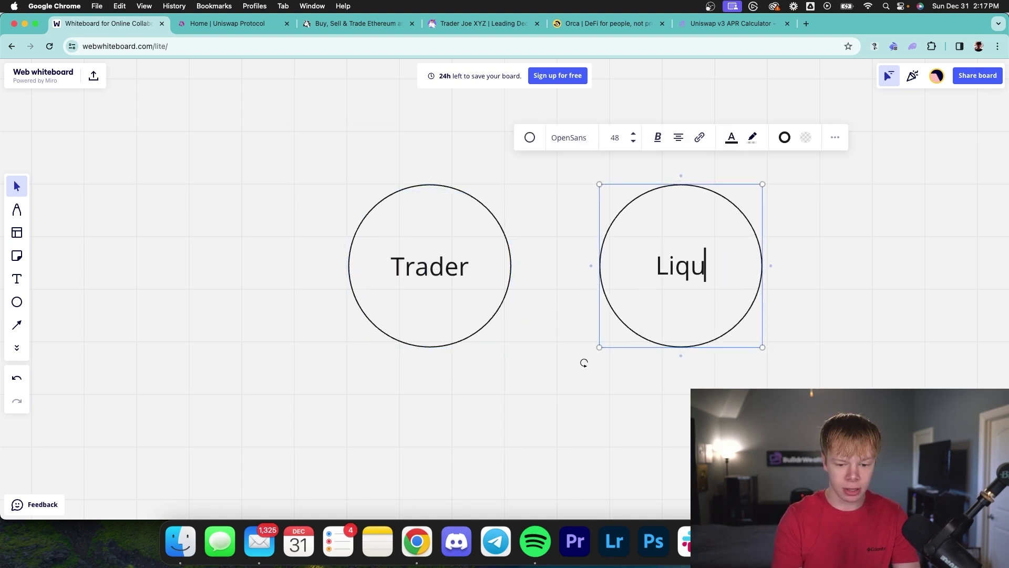
{"action": "type", "text": "idity Provider"}
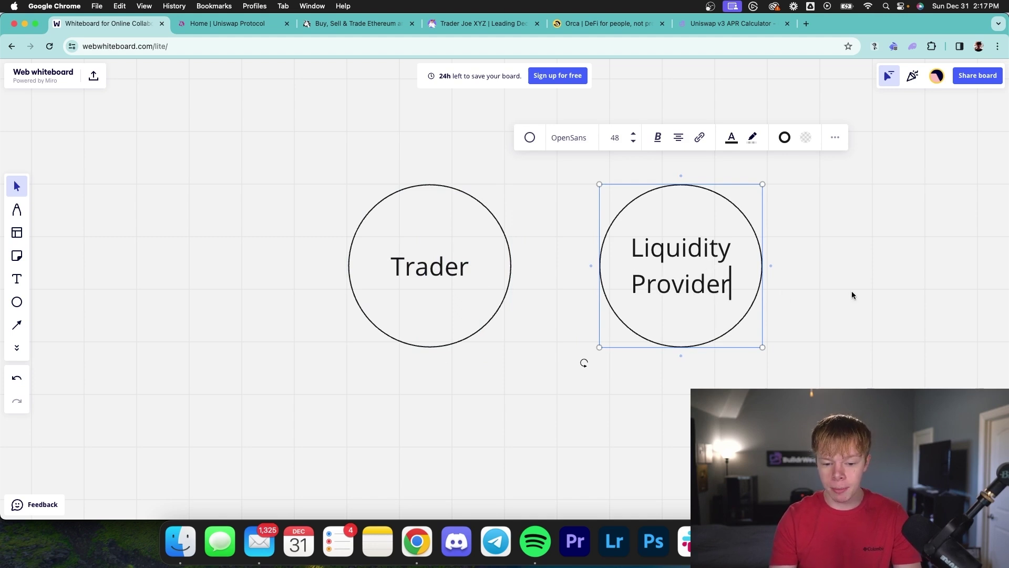
{"action": "mouse_move", "coordinate": [652, 278]}
{"action": "left_mouse_down"}
{"action": "mouse_move", "coordinate": [866, 277]}
{"action": "mouse_move", "coordinate": [663, 266]}
{"action": "left_mouse_up"}
{"action": "double_click", "coordinate": [663, 258]}
{"action": "key", "text": "super+a"}
{"action": "type", "text": "S"}
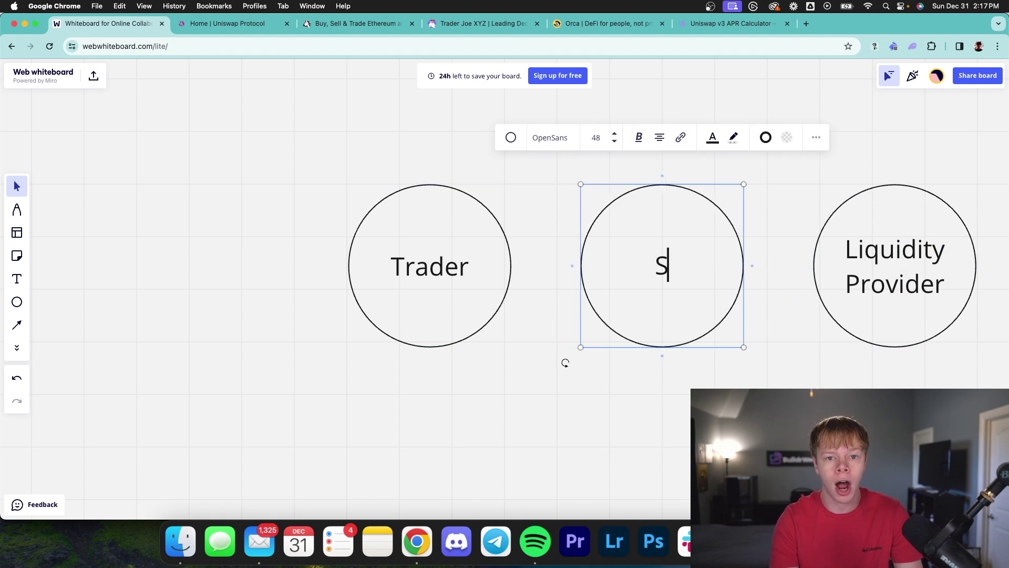
{"action": "type", "text": "mart Contract"}
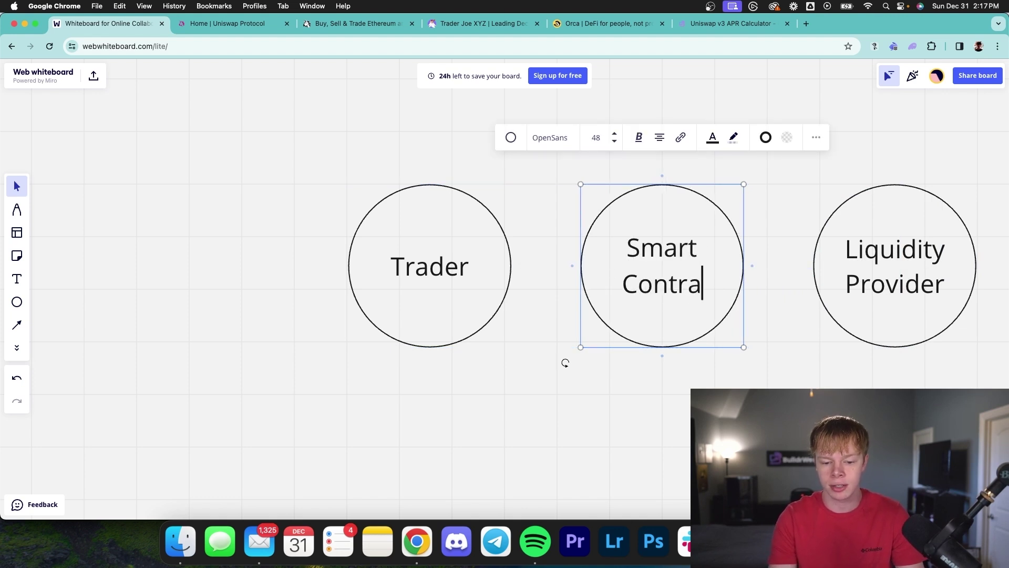
{"action": "key", "text": "Escape"}
{"action": "key", "text": "p"}
{"action": "scroll", "coordinate": [673, 233], "scroll_direction": "right", "scroll_amount": 5}
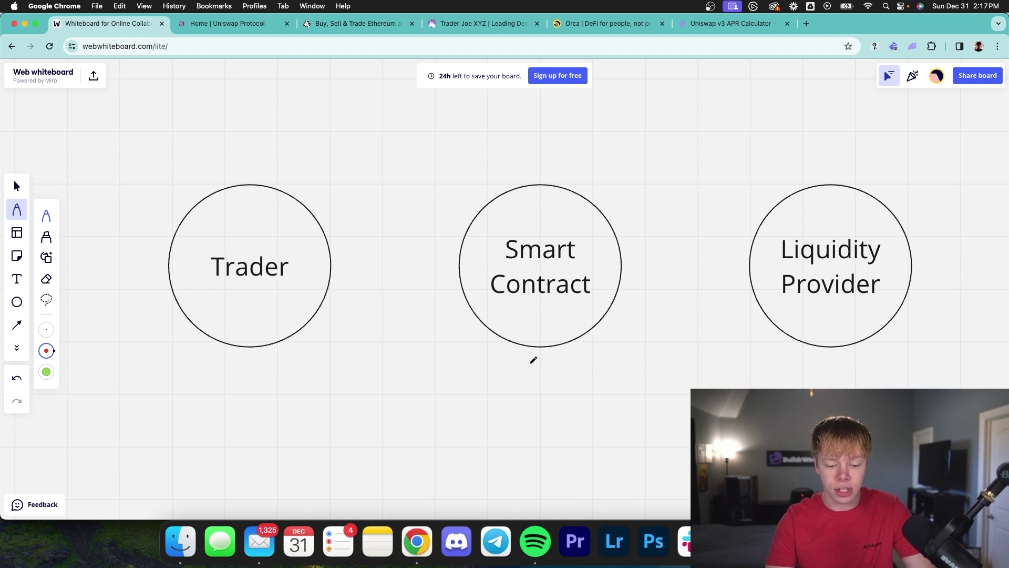
Step: Draw two red arrows from Liquidity Provider to Smart Contract and label the upper one 'ETH'
{"action": "mouse_move", "coordinate": [762, 212]}
{"action": "left_mouse_down"}
{"action": "mouse_move", "coordinate": [653, 199]}
{"action": "mouse_move", "coordinate": [613, 206]}
{"action": "mouse_move", "coordinate": [639, 211]}
{"action": "left_mouse_up"}
{"action": "mouse_move", "coordinate": [763, 333]}
{"action": "left_mouse_down"}
{"action": "mouse_move", "coordinate": [648, 314]}
{"action": "mouse_move", "coordinate": [633, 324]}
{"action": "mouse_move", "coordinate": [653, 303]}
{"action": "left_mouse_up"}
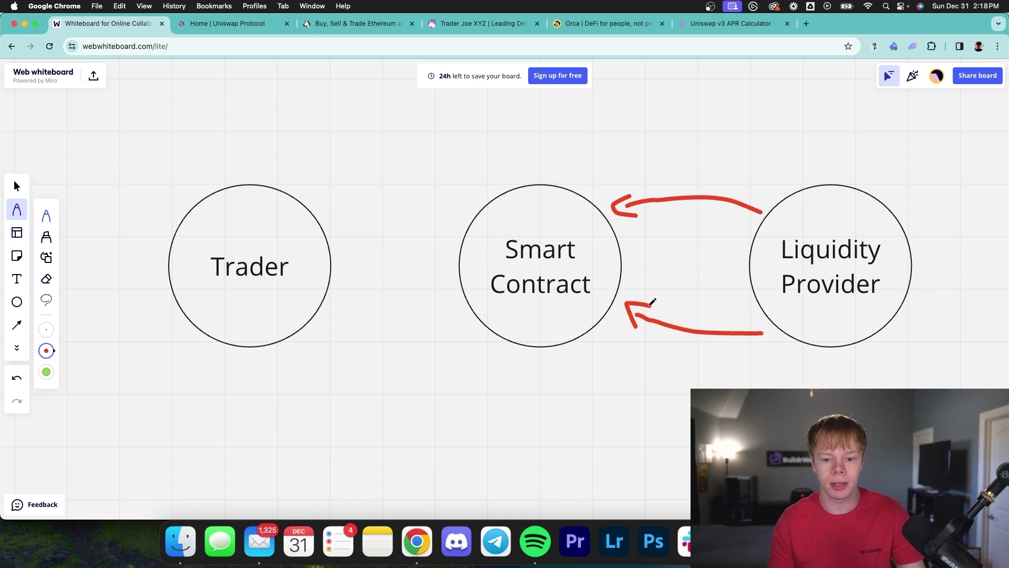
{"action": "key", "text": "t"}
{"action": "left_click", "coordinate": [657, 184]}
{"action": "type", "text": "ETH"}
{"action": "key", "text": "cmd+a"}
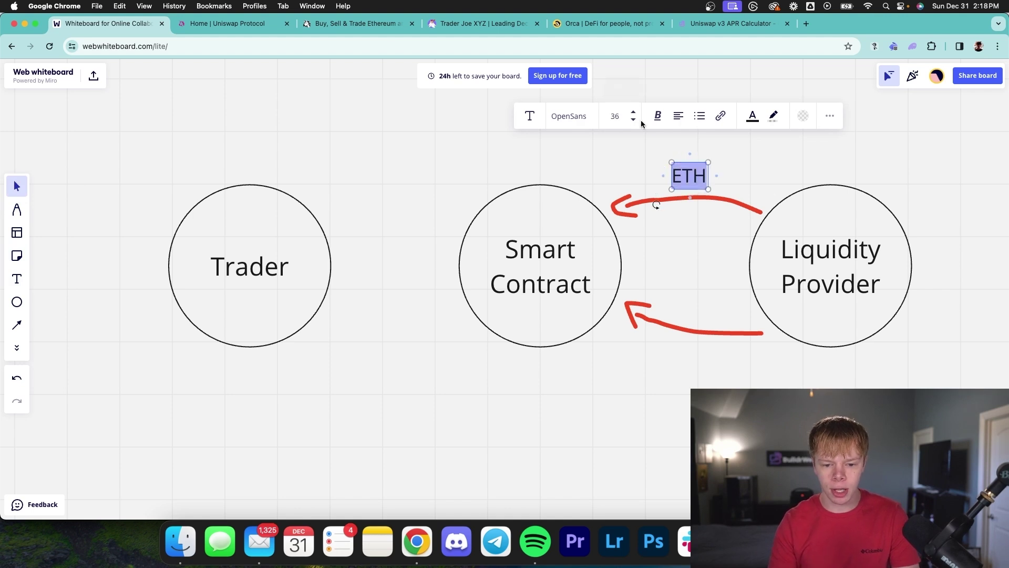
{"action": "key", "text": "Escape"}
Step: Copy the ETH label below the lower arrow and retype it as 'USDC'
{"action": "left_click", "coordinate": [695, 179]}
{"action": "left_click_drag", "start_coordinate": [695, 179], "coordinate": [689, 361]}
{"action": "double_click", "coordinate": [688, 360]}
{"action": "type", "text": "USDC"}
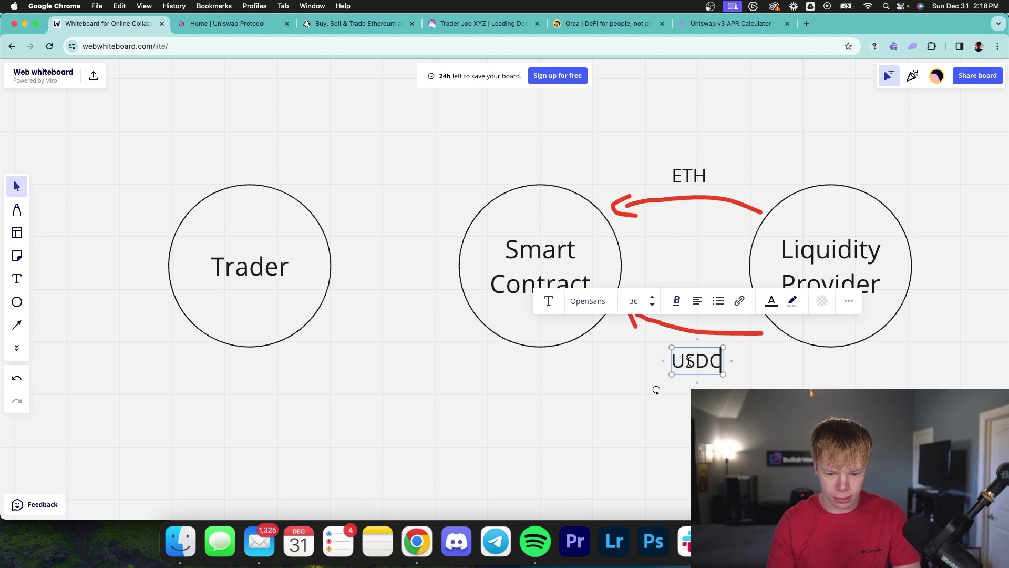
{"action": "key", "text": "Escape"}
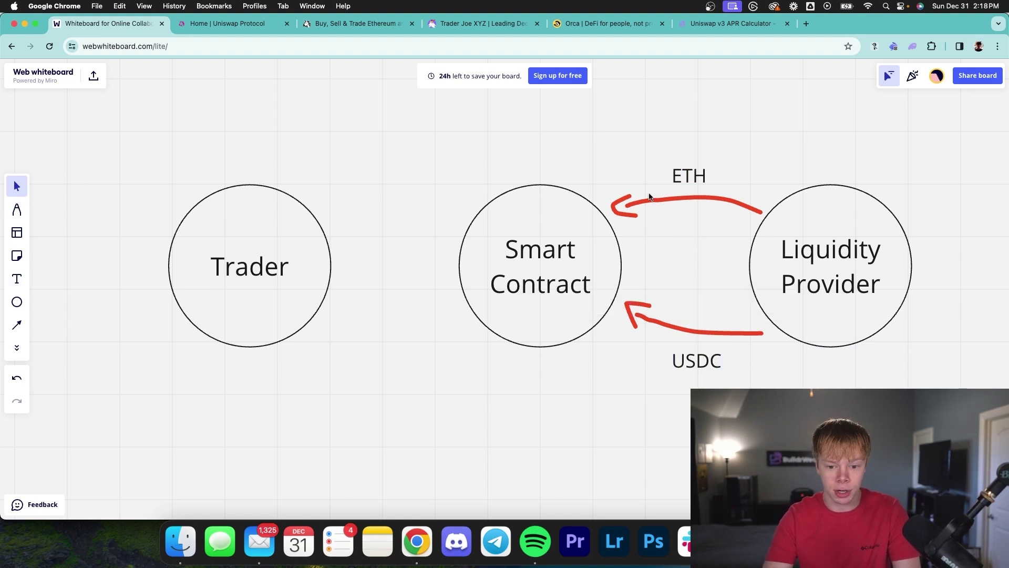
Step: Draw red arrows from Trader to Smart Contract and back again
{"action": "left_click", "coordinate": [16, 210]}
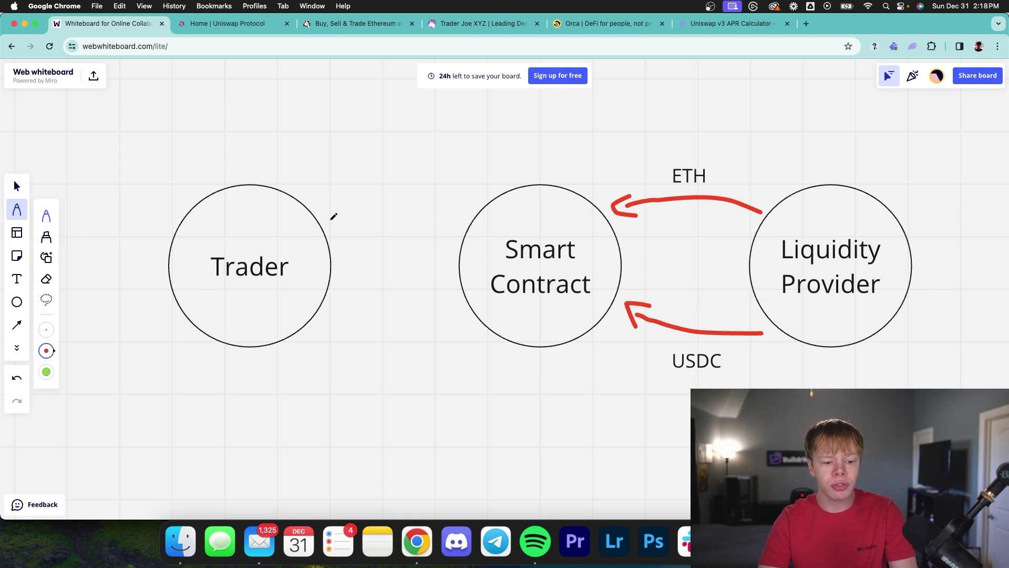
{"action": "mouse_move", "coordinate": [331, 214]}
{"action": "left_mouse_down"}
{"action": "mouse_move", "coordinate": [381, 211]}
{"action": "mouse_move", "coordinate": [436, 237]}
{"action": "mouse_move", "coordinate": [439, 226]}
{"action": "left_mouse_up"}
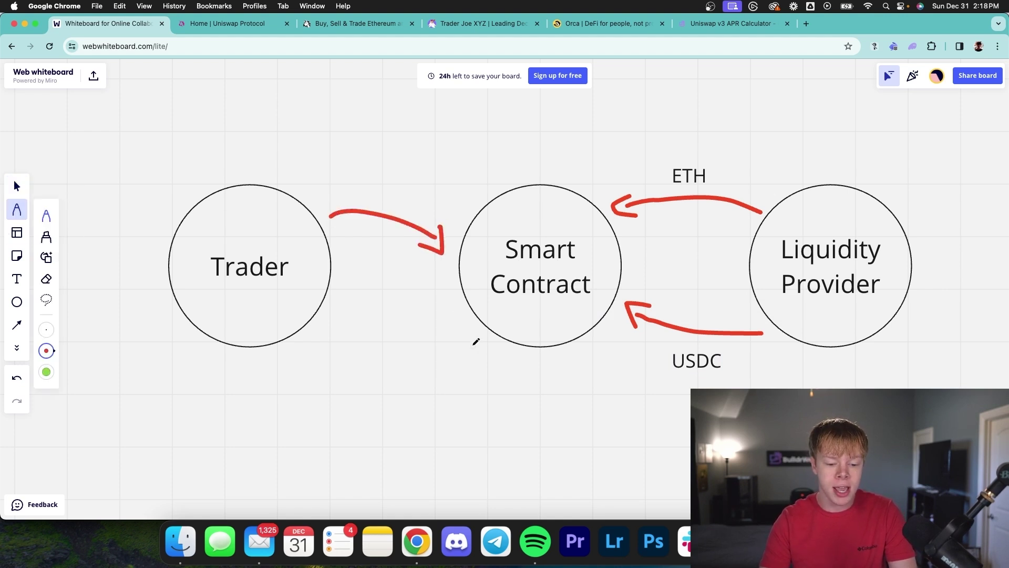
{"action": "mouse_move", "coordinate": [479, 332]}
{"action": "left_mouse_down"}
{"action": "mouse_move", "coordinate": [378, 342]}
{"action": "mouse_move", "coordinate": [338, 335]}
{"action": "left_mouse_up"}
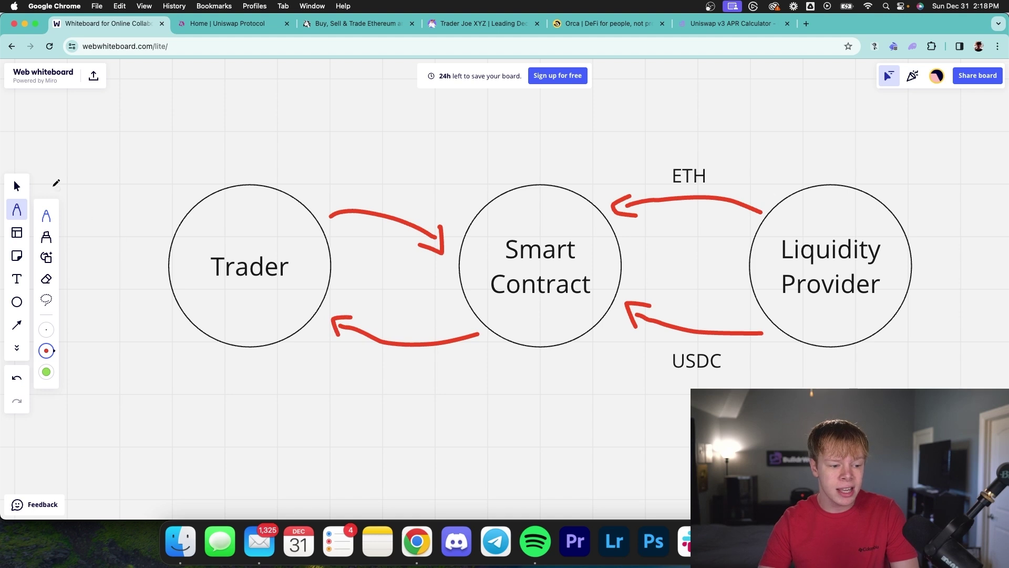
Step: Copy the labels onto the Trader arrows: USDC above the inbound arrow, ETH under the return
{"action": "left_click", "coordinate": [16, 186]}
{"action": "left_click", "coordinate": [690, 178]}
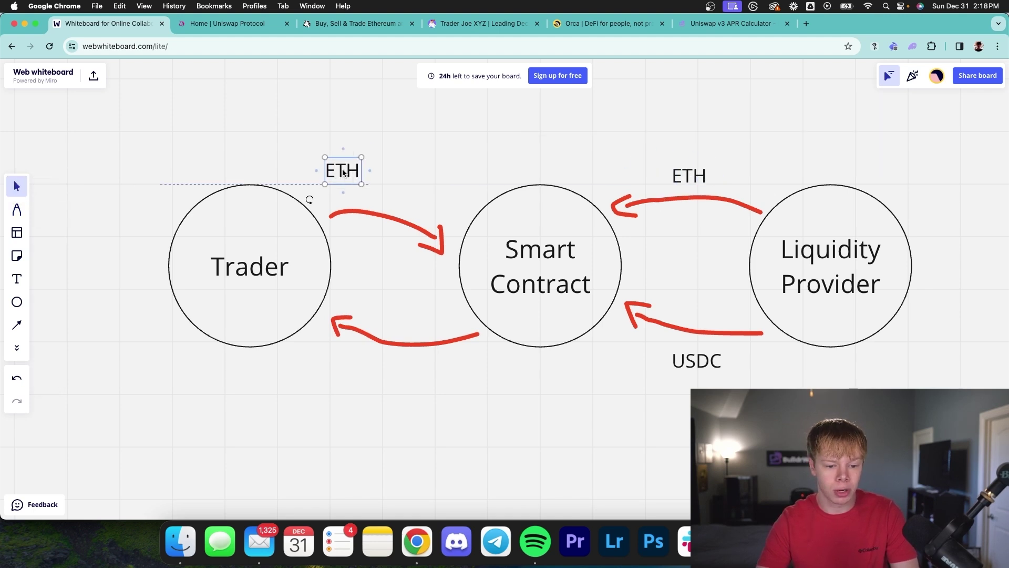
{"action": "left_click_drag", "start_coordinate": [342, 173], "coordinate": [383, 189]}
{"action": "left_click", "coordinate": [697, 362]}
{"action": "left_click_drag", "start_coordinate": [697, 362], "coordinate": [389, 371]}
{"action": "left_click", "coordinate": [467, 387]}
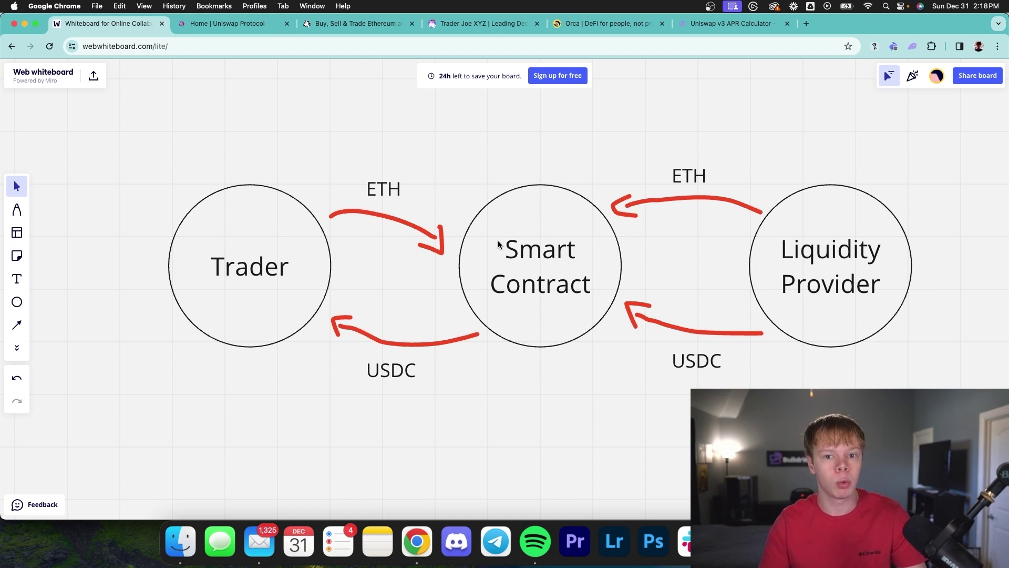
{"action": "left_click_drag", "start_coordinate": [380, 193], "coordinate": [388, 428]}
{"action": "left_click_drag", "start_coordinate": [384, 380], "coordinate": [390, 203]}
{"action": "left_click_drag", "start_coordinate": [394, 424], "coordinate": [397, 382]}
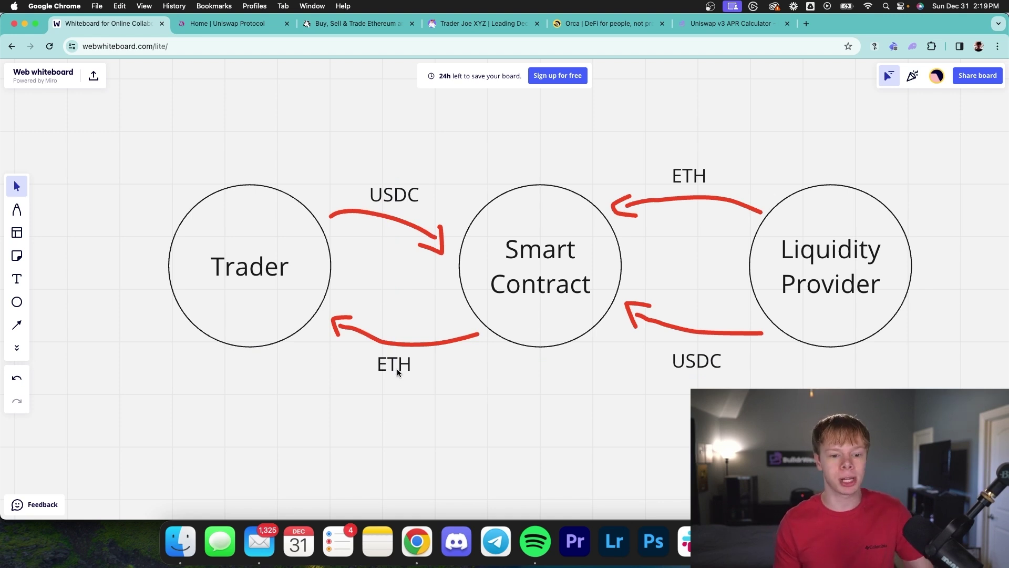
{"action": "scroll", "coordinate": [539, 332], "scroll_direction": "right", "scroll_amount": 2}
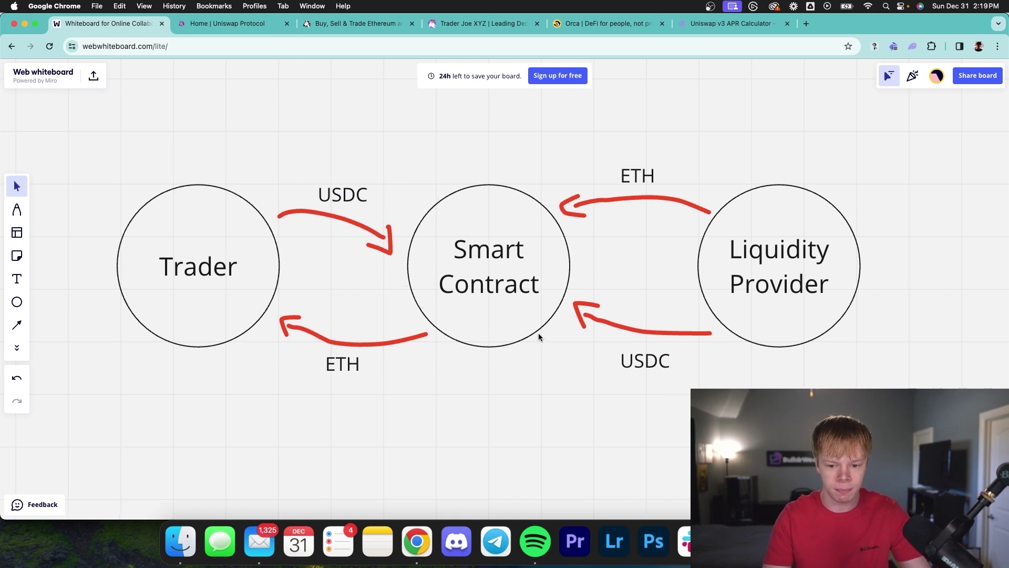
{"action": "scroll", "coordinate": [538, 333], "scroll_direction": "left", "scroll_amount": 2}
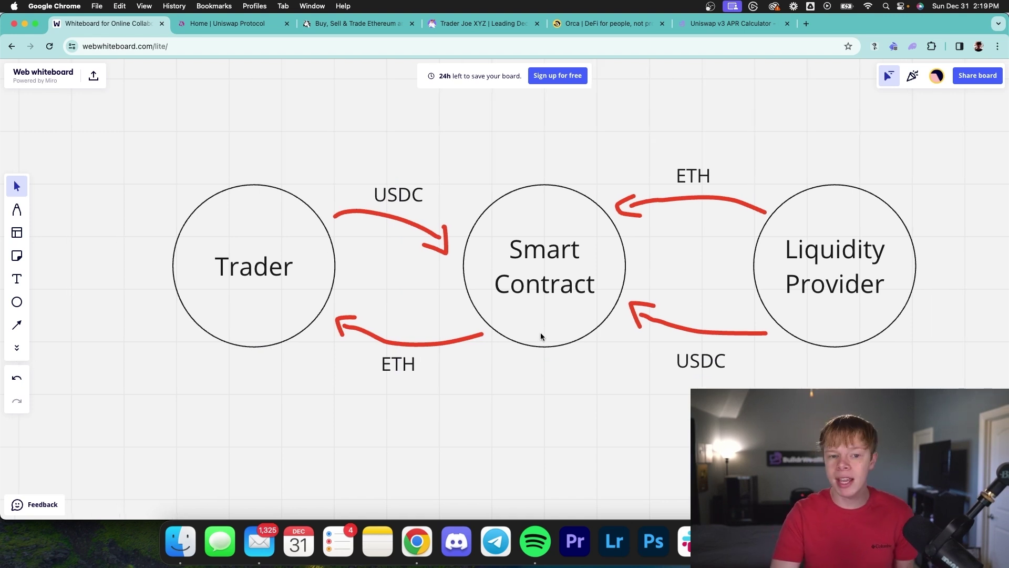
Step: Start a new liquidity position from Uniswap Pools and scroll down to the fee tiers
{"action": "left_click", "coordinate": [248, 27]}
{"action": "left_click", "coordinate": [376, 25]}
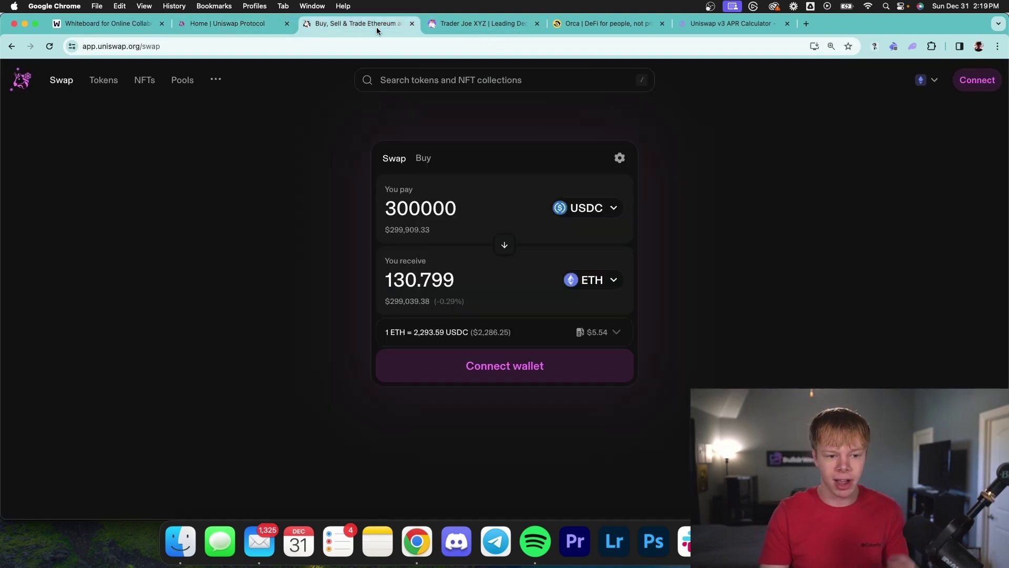
{"action": "left_click", "coordinate": [182, 79]}
{"action": "left_click", "coordinate": [716, 155]}
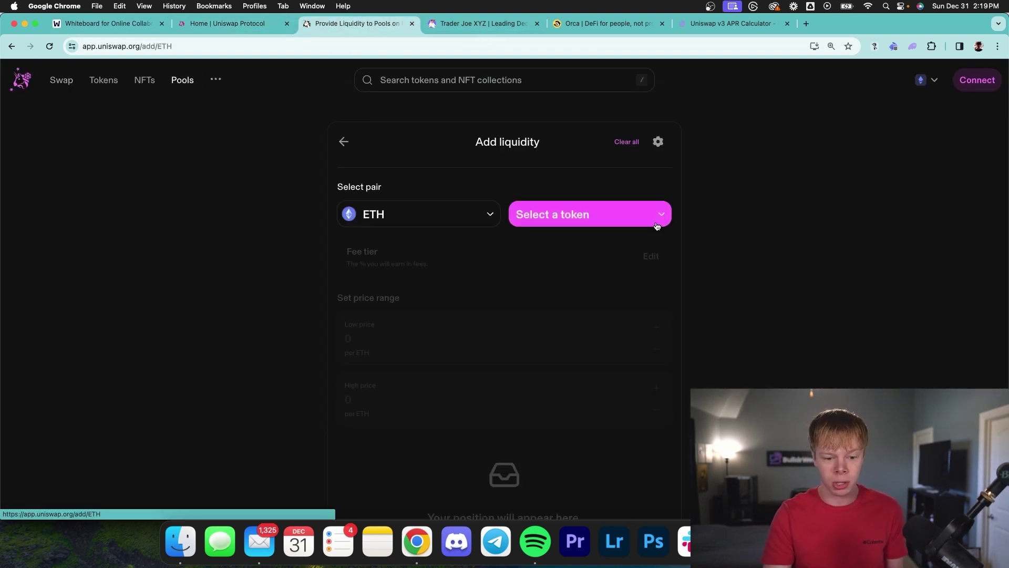
{"action": "scroll", "coordinate": [479, 226], "scroll_direction": "down", "scroll_amount": 5}
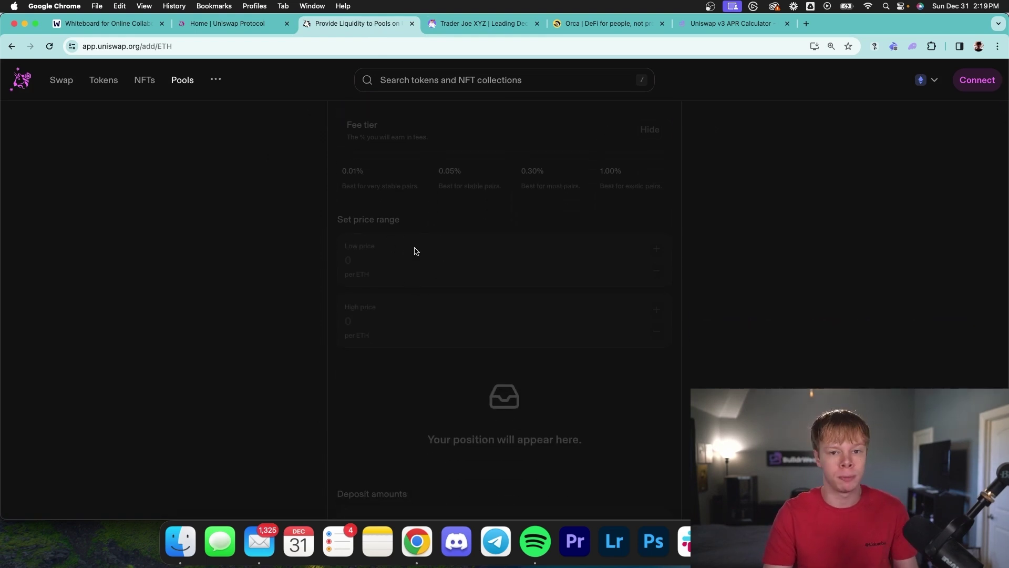
Step: Draw a red price line marked zero at the left and infinity at the right
{"action": "key", "text": "super+1"}
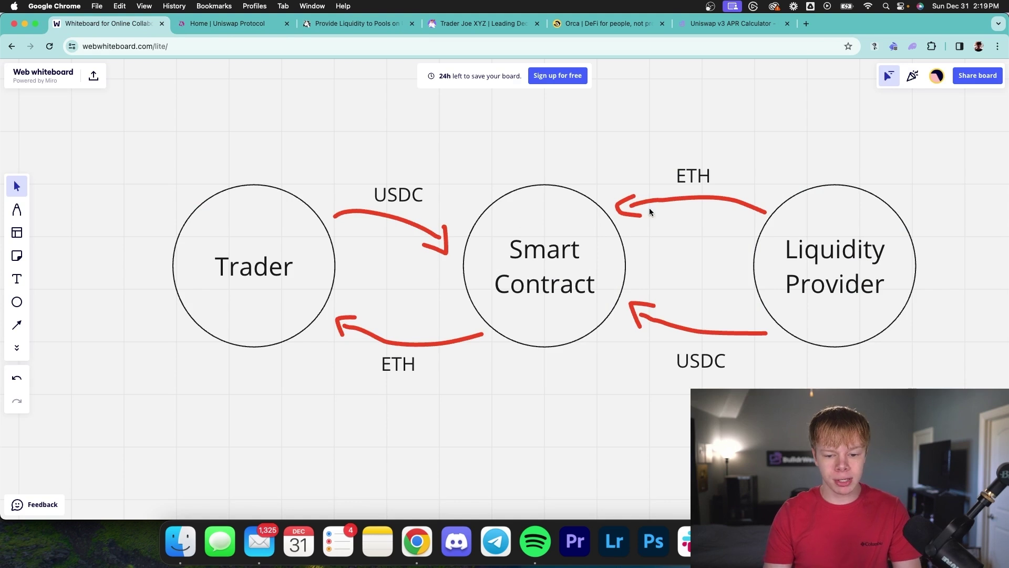
{"action": "scroll", "coordinate": [730, 210], "scroll_direction": "right", "scroll_amount": 5}
{"action": "scroll", "coordinate": [728, 211], "scroll_direction": "left", "scroll_amount": 1}
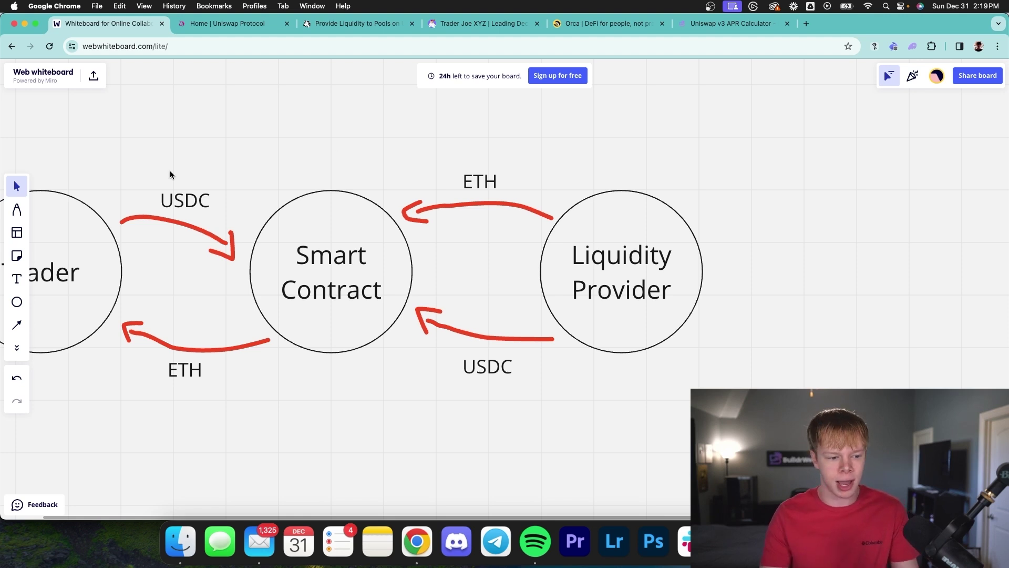
{"action": "mouse_move", "coordinate": [271, 288]}
{"action": "left_mouse_down"}
{"action": "mouse_move", "coordinate": [726, 291]}
{"action": "mouse_move", "coordinate": [720, 332]}
{"action": "left_mouse_up"}
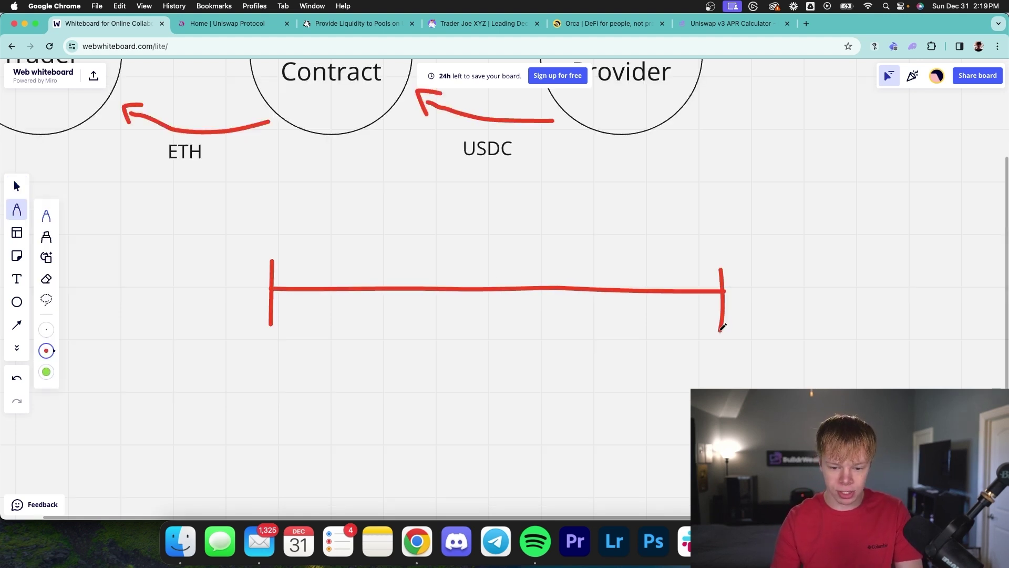
{"action": "mouse_move", "coordinate": [237, 342]}
{"action": "left_mouse_down"}
{"action": "mouse_move", "coordinate": [286, 336]}
{"action": "mouse_move", "coordinate": [241, 328]}
{"action": "left_mouse_up"}
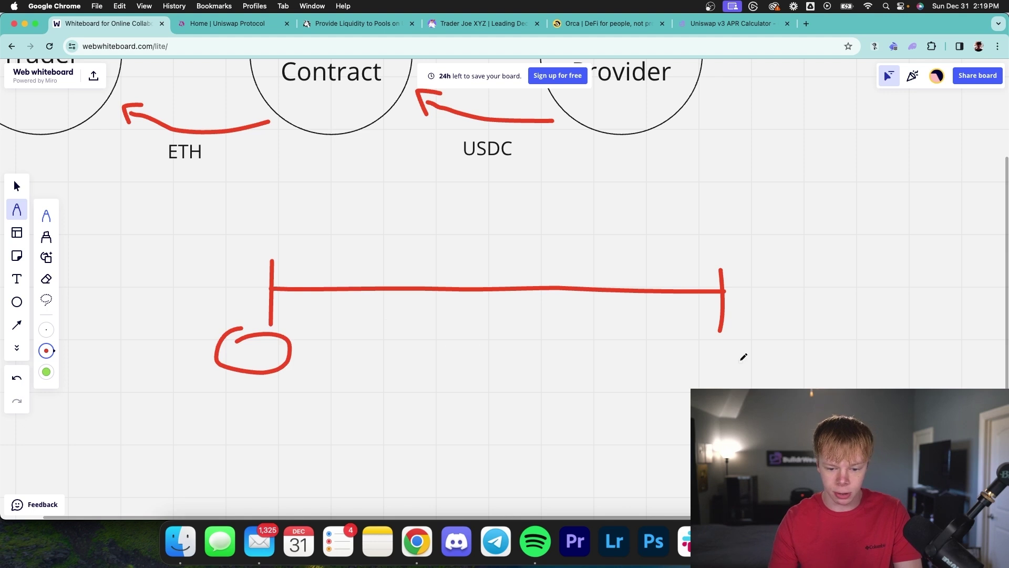
{"action": "mouse_move", "coordinate": [738, 358]}
{"action": "left_mouse_down"}
{"action": "mouse_move", "coordinate": [693, 352]}
{"action": "mouse_move", "coordinate": [749, 368]}
{"action": "mouse_move", "coordinate": [720, 363]}
{"action": "left_mouse_up"}
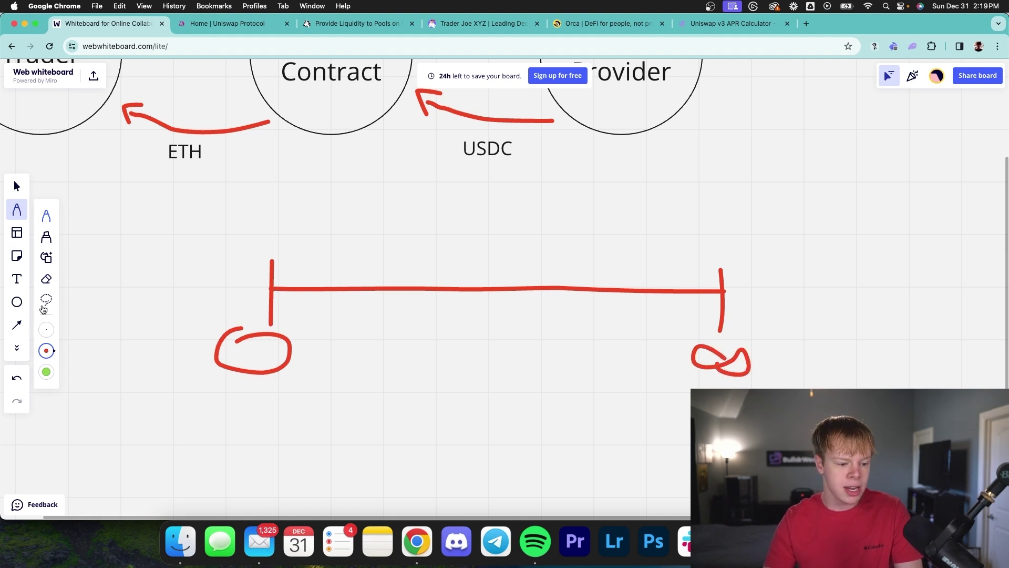
{"action": "left_click", "coordinate": [46, 371]}
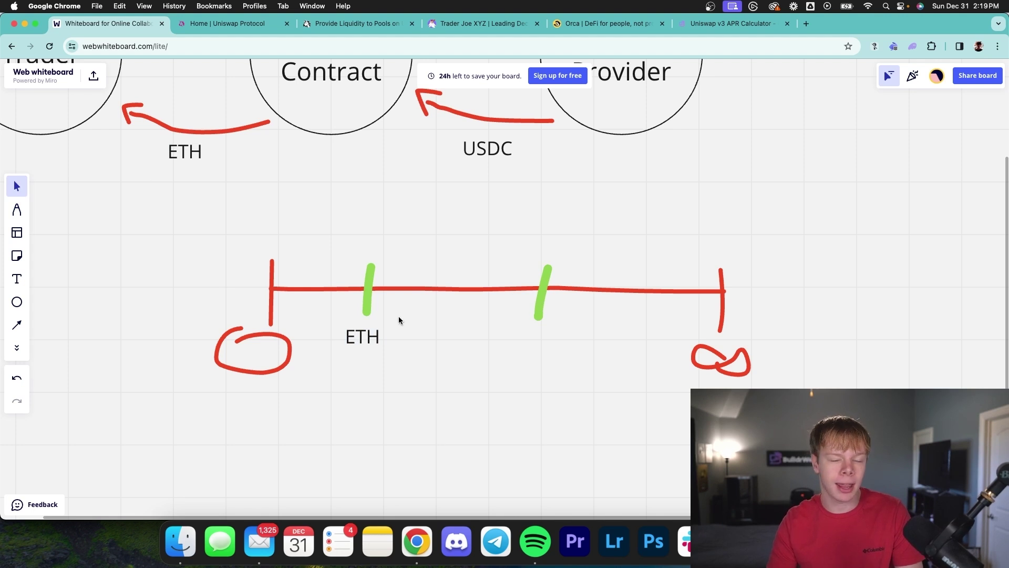
Step: Label the green ticks '$1,500' and '$3,000' by editing and copying a text box
{"action": "double_click", "coordinate": [362, 336]}
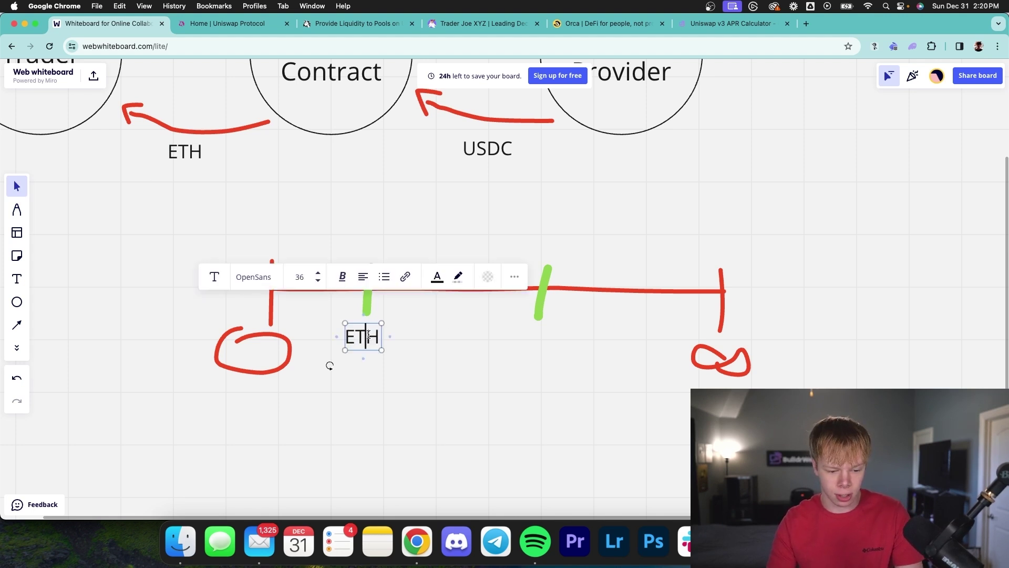
{"action": "key", "text": "super+a"}
{"action": "type", "text": "$1,500"}
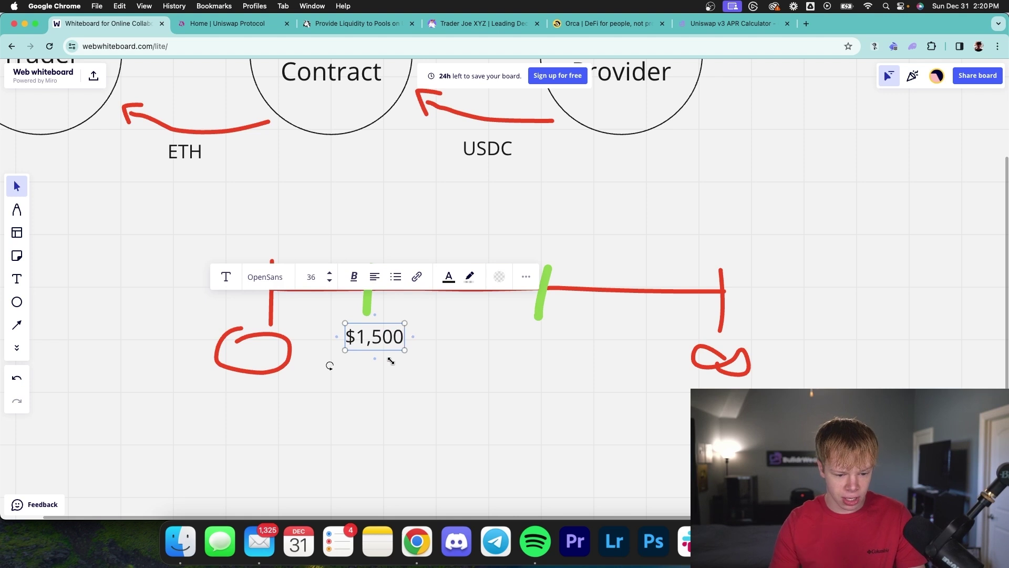
{"action": "left_click_drag", "start_coordinate": [374, 337], "coordinate": [557, 339]}
{"action": "double_click", "coordinate": [557, 339]}
{"action": "key", "text": "super+a"}
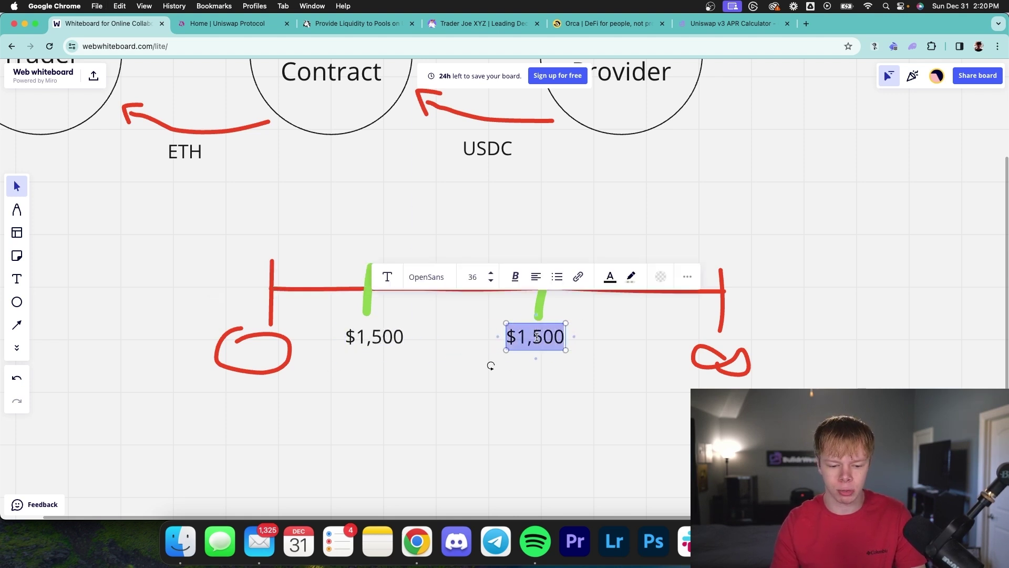
{"action": "type", "text": "$3,000"}
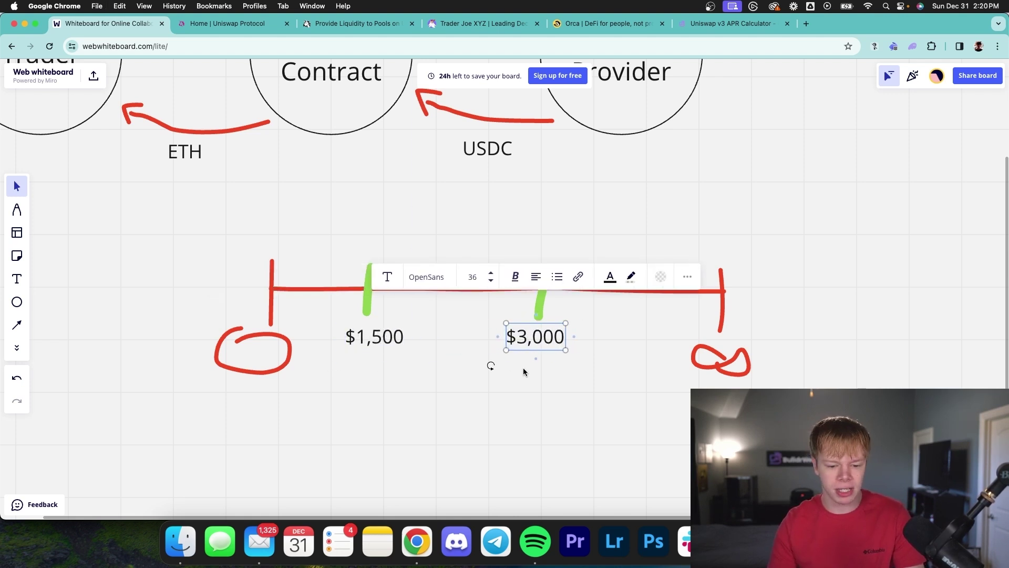
Step: Add a '$2,250' label between them and draw a green bracket over the range
{"action": "left_click_drag", "start_coordinate": [537, 339], "coordinate": [455, 339]}
{"action": "double_click", "coordinate": [455, 337]}
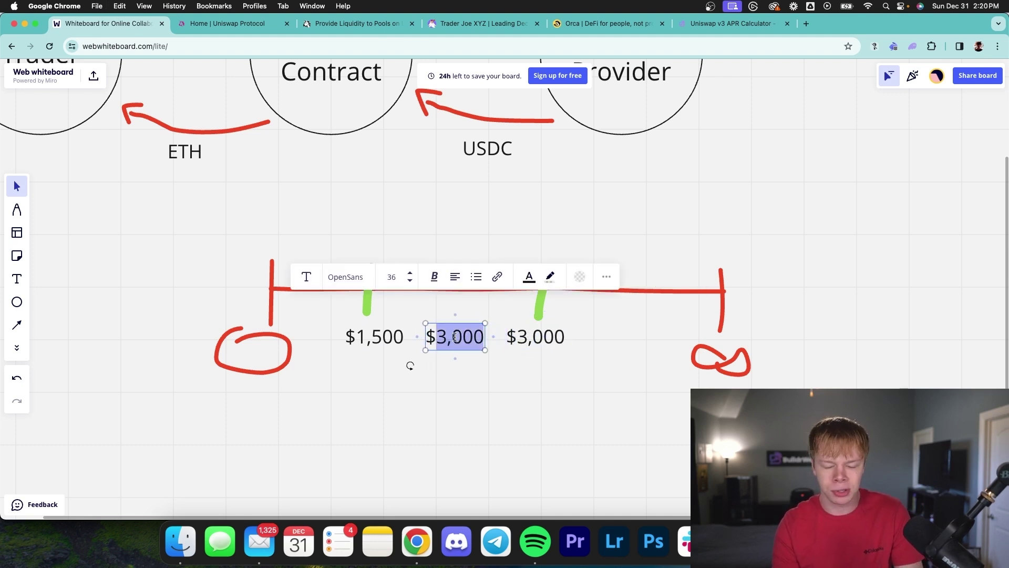
{"action": "type", "text": "2,250"}
{"action": "key", "text": "Escape"}
{"action": "key", "text": "p"}
{"action": "mouse_move", "coordinate": [367, 248]}
{"action": "left_mouse_down"}
{"action": "mouse_move", "coordinate": [367, 226]}
{"action": "mouse_move", "coordinate": [510, 201]}
{"action": "mouse_move", "coordinate": [558, 226]}
{"action": "mouse_move", "coordinate": [559, 245]}
{"action": "left_mouse_up"}
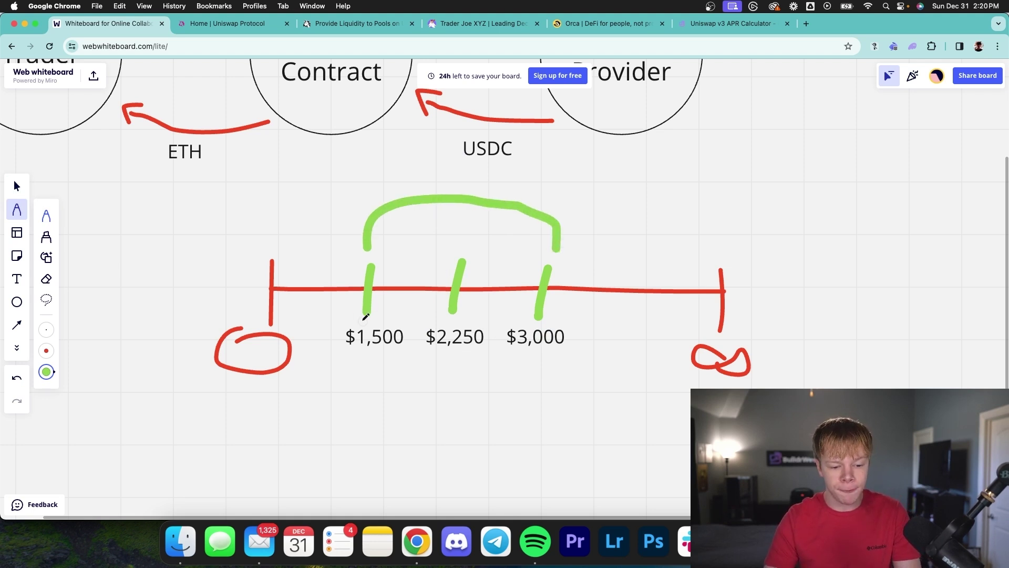
Step: Undo the green bracket over the price range
{"action": "key", "text": "super+z"}
{"action": "scroll", "coordinate": [368, 318], "scroll_direction": "left", "scroll_amount": 3}
{"action": "scroll", "coordinate": [368, 317], "scroll_direction": "up", "scroll_amount": 2}
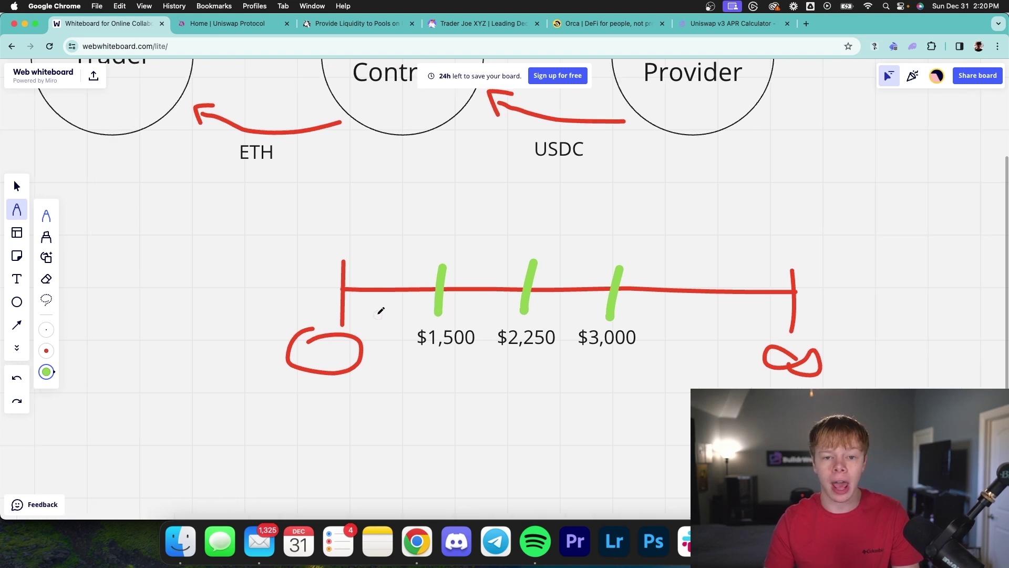
{"action": "scroll", "coordinate": [382, 309], "scroll_direction": "down", "scroll_amount": 3}
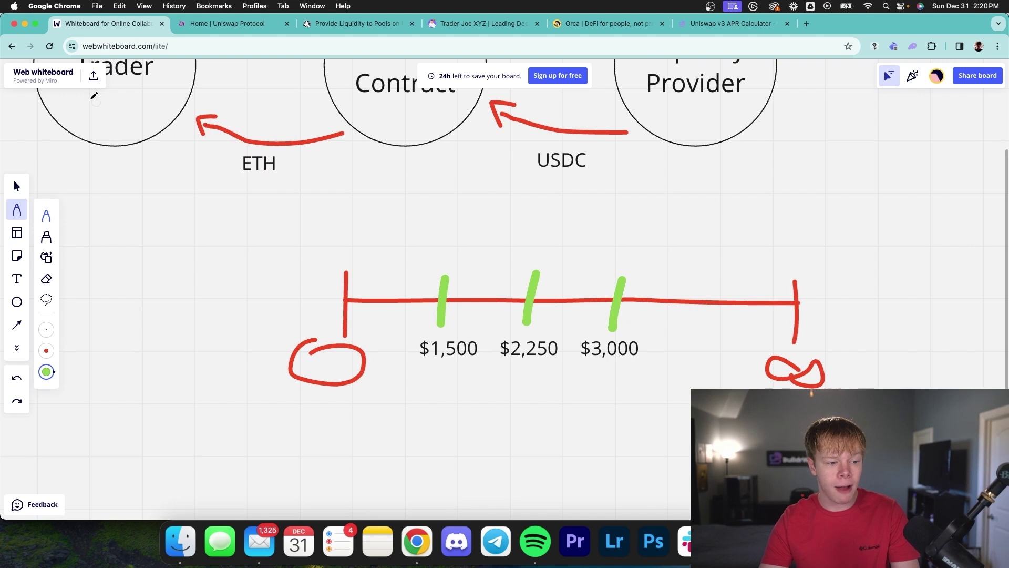
Step: Duplicate the $1,500 label and place it above the first tick reading '100% ETH'
{"action": "left_click", "coordinate": [25, 185]}
{"action": "left_click", "coordinate": [448, 348]}
{"action": "key", "text": "super+d"}
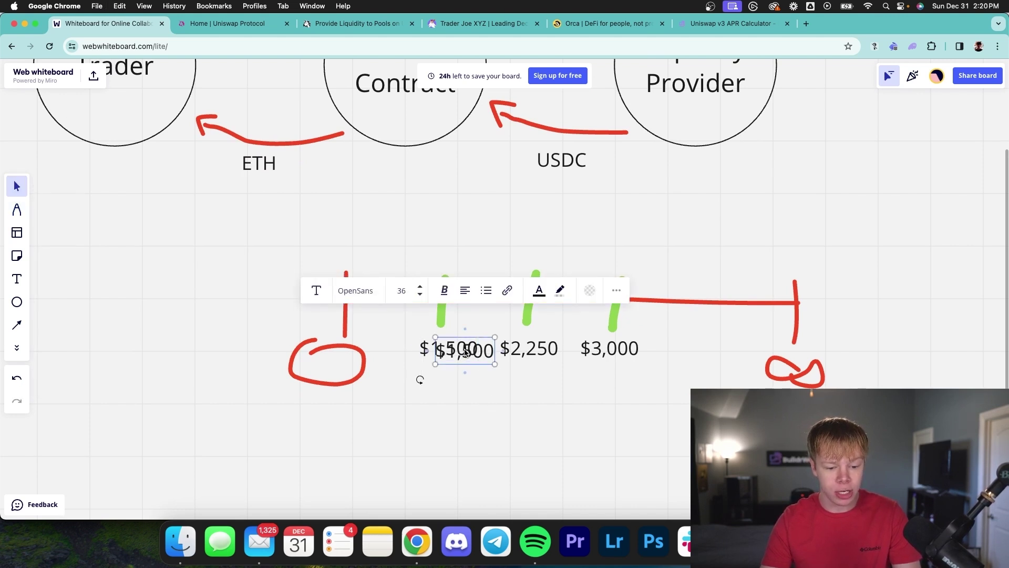
{"action": "left_click_drag", "start_coordinate": [457, 351], "coordinate": [441, 268]}
{"action": "left_click", "coordinate": [441, 268]}
{"action": "key", "text": "super+a"}
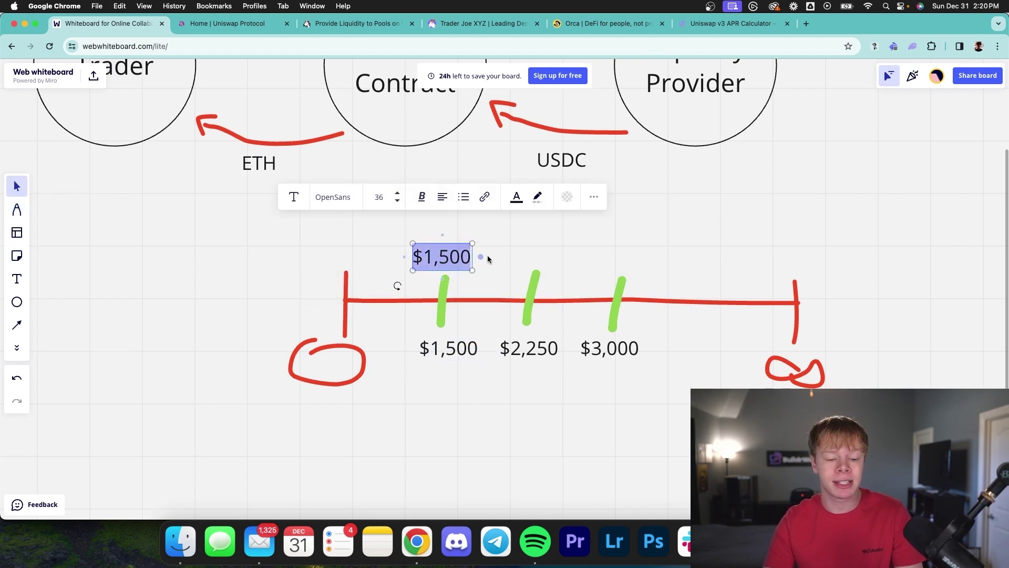
{"action": "left_click", "coordinate": [517, 252]}
{"action": "left_click_drag", "start_coordinate": [464, 257], "coordinate": [467, 238]}
{"action": "double_click", "coordinate": [471, 240]}
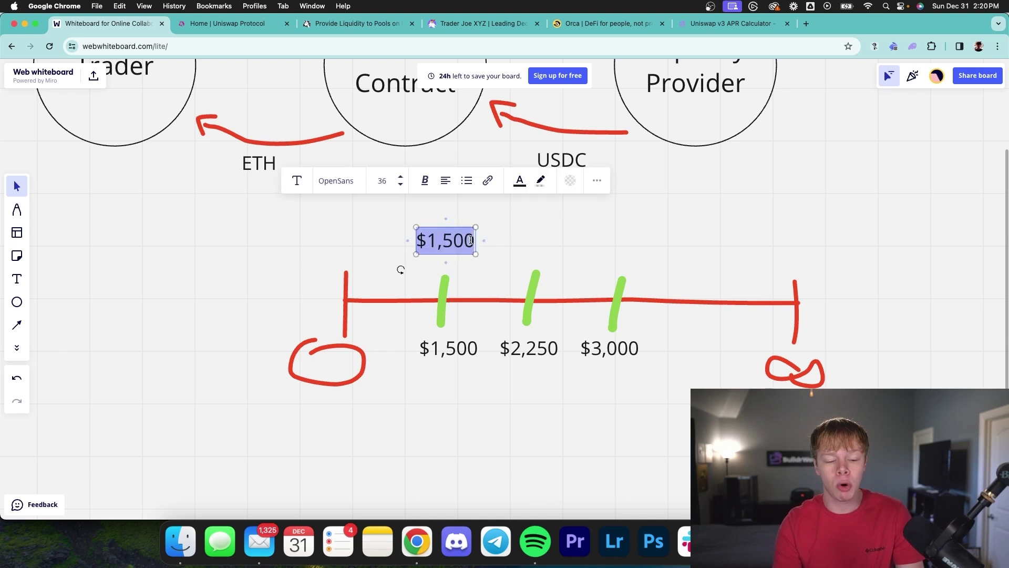
{"action": "type", "text": "100% USDC"}
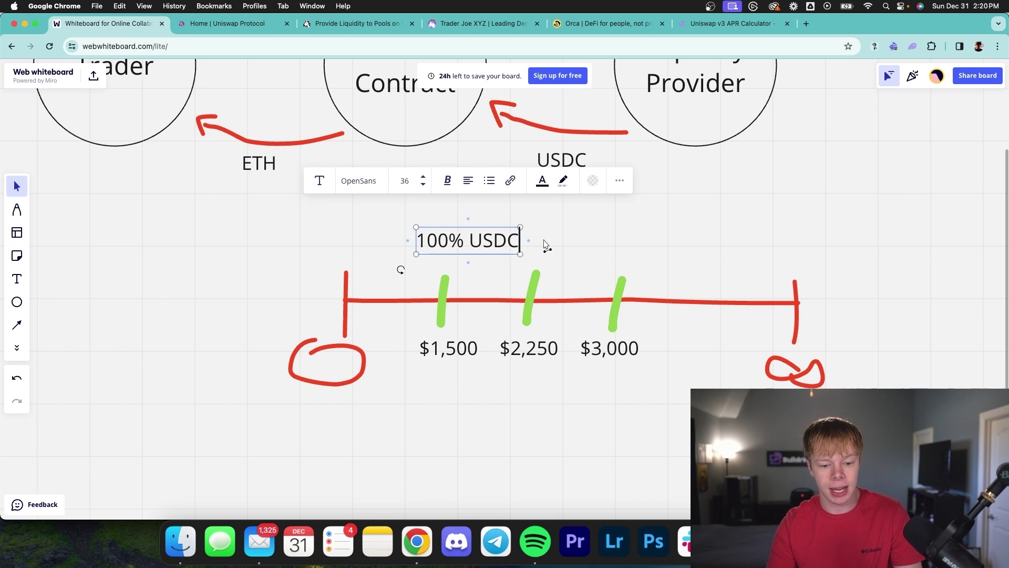
{"action": "left_click", "coordinate": [545, 245]}
{"action": "left_click_drag", "start_coordinate": [474, 245], "coordinate": [450, 257]}
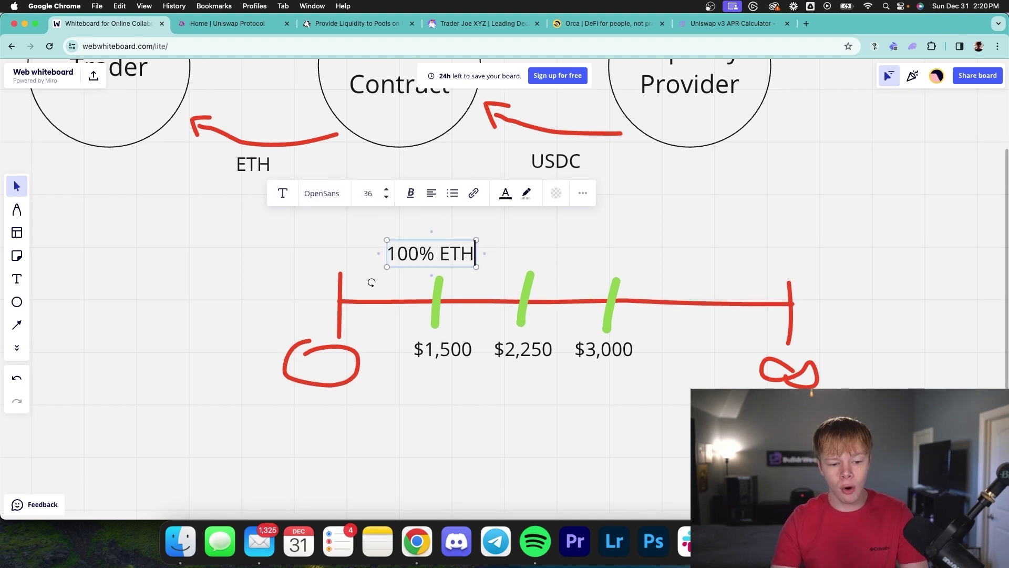
{"action": "left_click", "coordinate": [427, 349]}
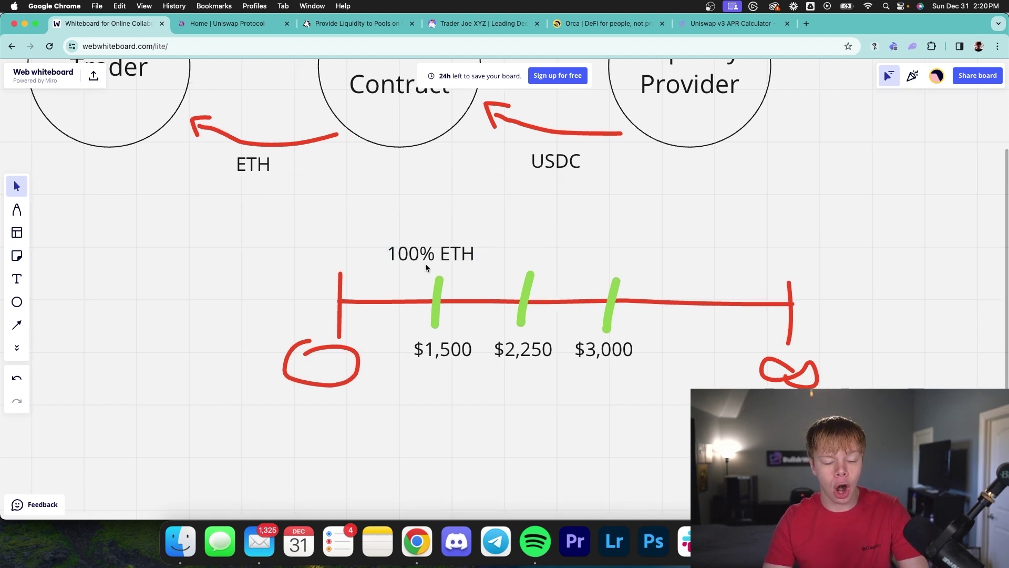
{"action": "left_click_drag", "start_coordinate": [426, 267], "coordinate": [438, 254]}
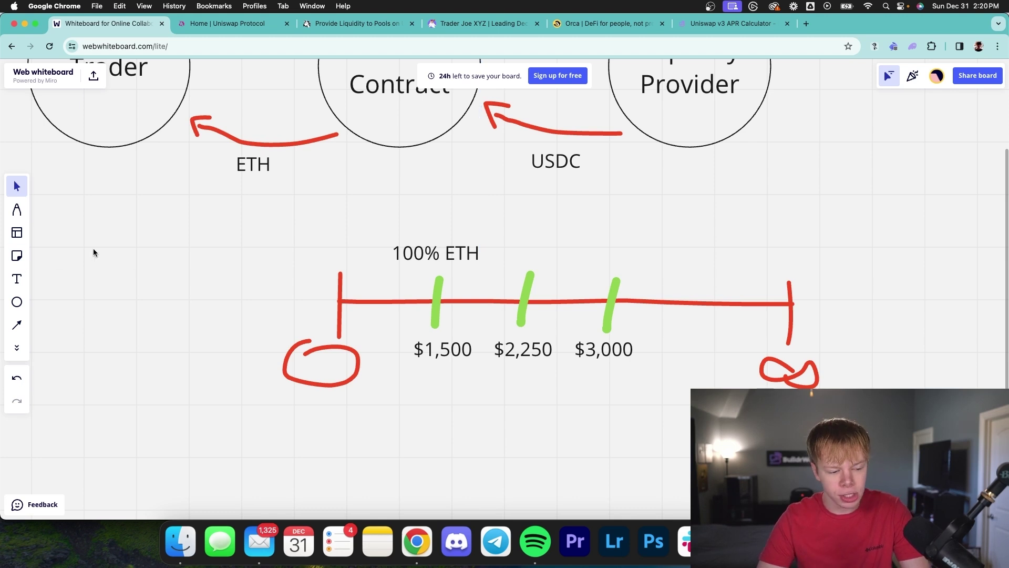
Step: Try a green stroke between $1,500 and $2,250, then undo it
{"action": "scroll", "coordinate": [103, 246], "scroll_direction": "down", "scroll_amount": 1}
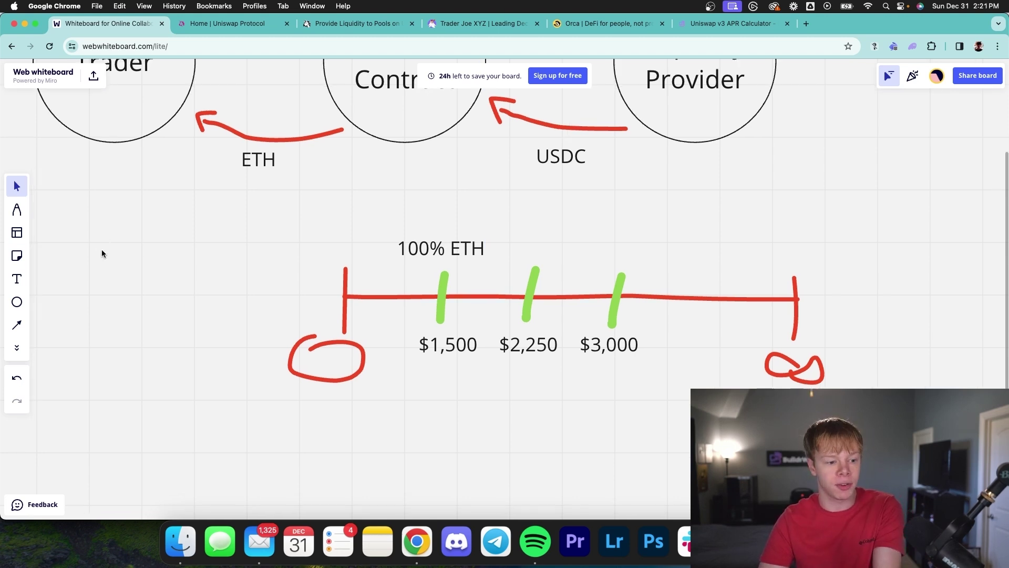
{"action": "left_click", "coordinate": [17, 210]}
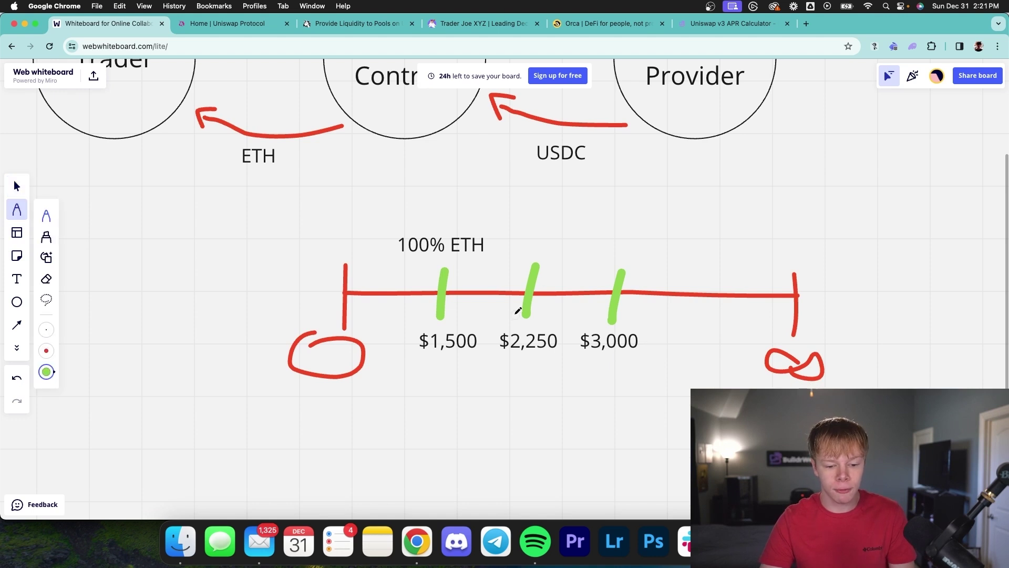
{"action": "left_click_drag", "start_coordinate": [519, 312], "coordinate": [449, 314]}
{"action": "scroll", "coordinate": [450, 314], "scroll_direction": "down", "scroll_amount": 1}
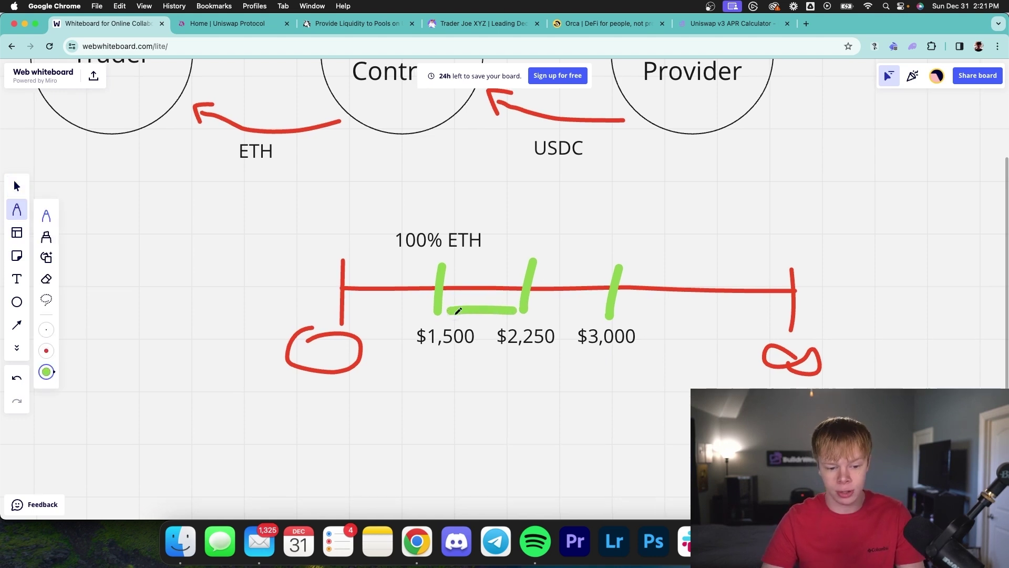
{"action": "key", "text": "super+z"}
{"action": "scroll", "coordinate": [487, 264], "scroll_direction": "up", "scroll_amount": 1}
{"action": "key", "text": "v"}
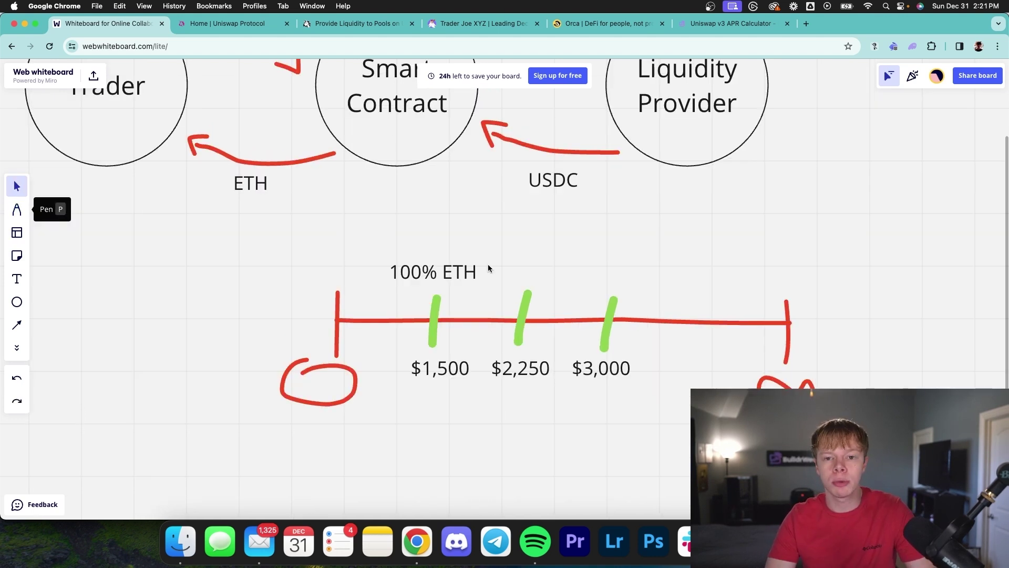
Step: Duplicate the 100% ETH label above the $3,000 tick as '100% USDC', then switch to BuildrMetrics
{"action": "left_click", "coordinate": [449, 276]}
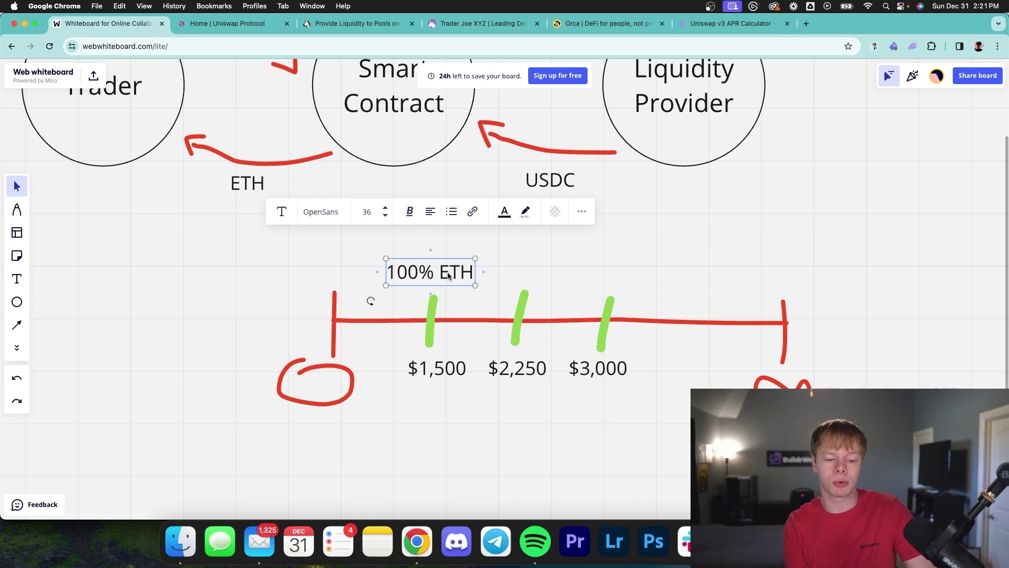
{"action": "scroll", "coordinate": [449, 275], "scroll_direction": "up", "scroll_amount": 6}
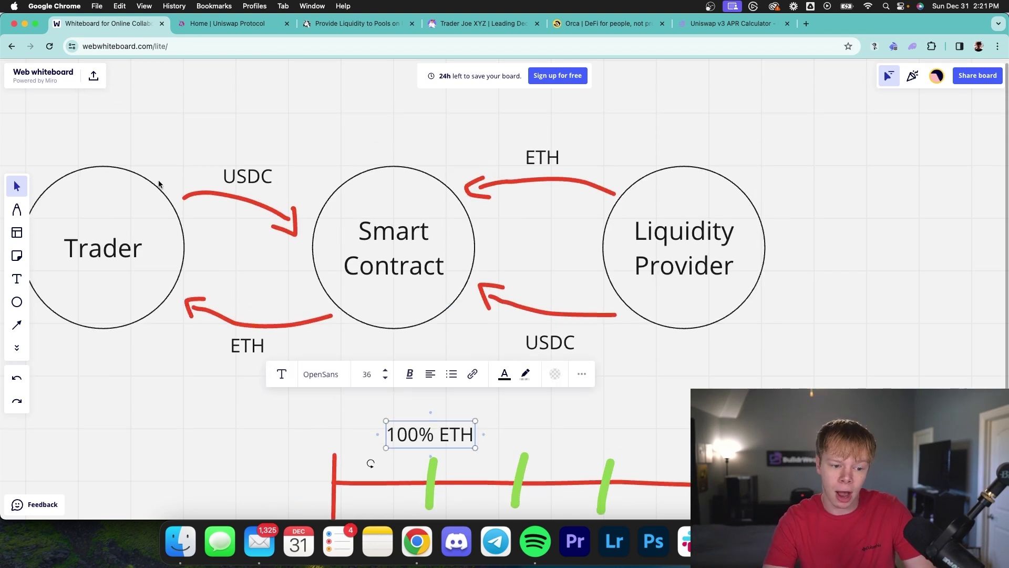
{"action": "scroll", "coordinate": [679, 344], "scroll_direction": "down", "scroll_amount": 5}
{"action": "key", "text": "super+d"}
{"action": "double_click", "coordinate": [674, 294]}
{"action": "type", "text": "USDC"}
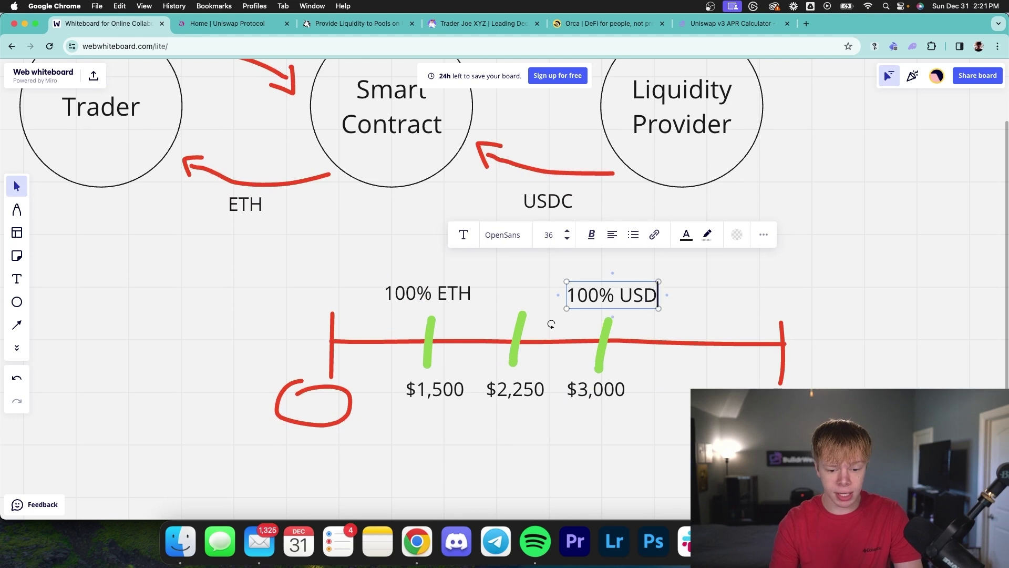
{"action": "left_click", "coordinate": [730, 293]}
{"action": "left_click", "coordinate": [639, 299]}
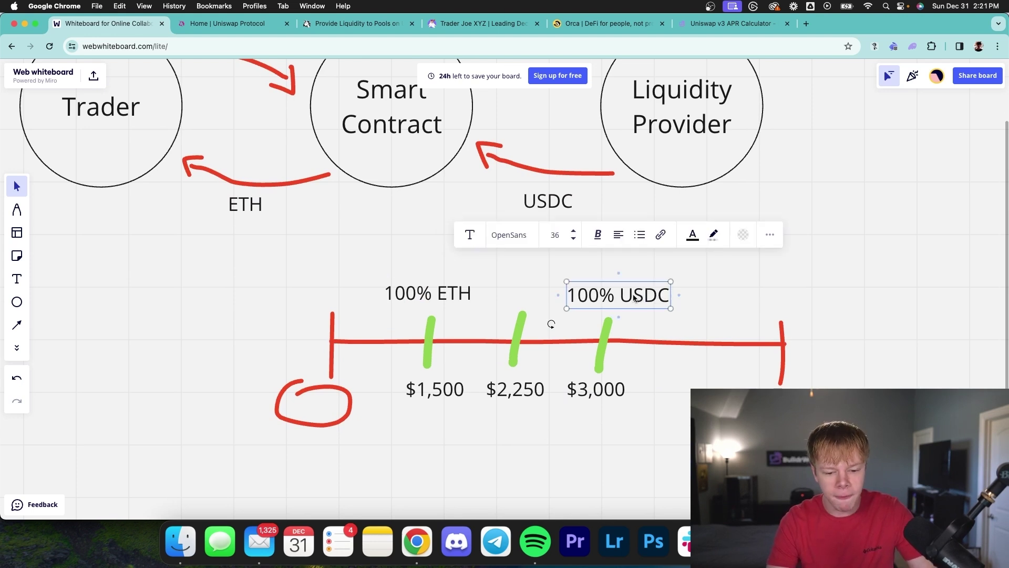
{"action": "left_click", "coordinate": [699, 301]}
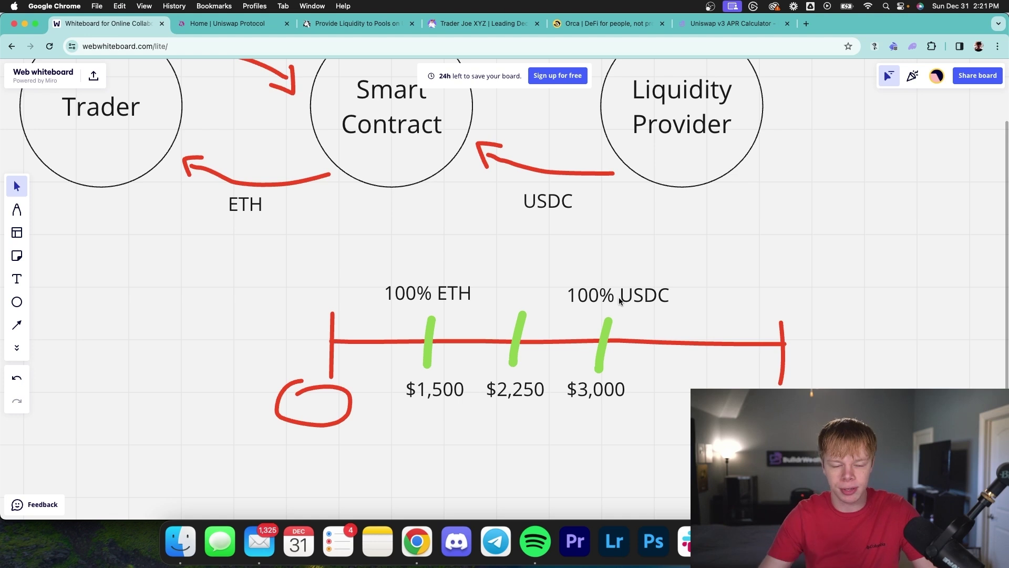
{"action": "key", "text": "super+9"}
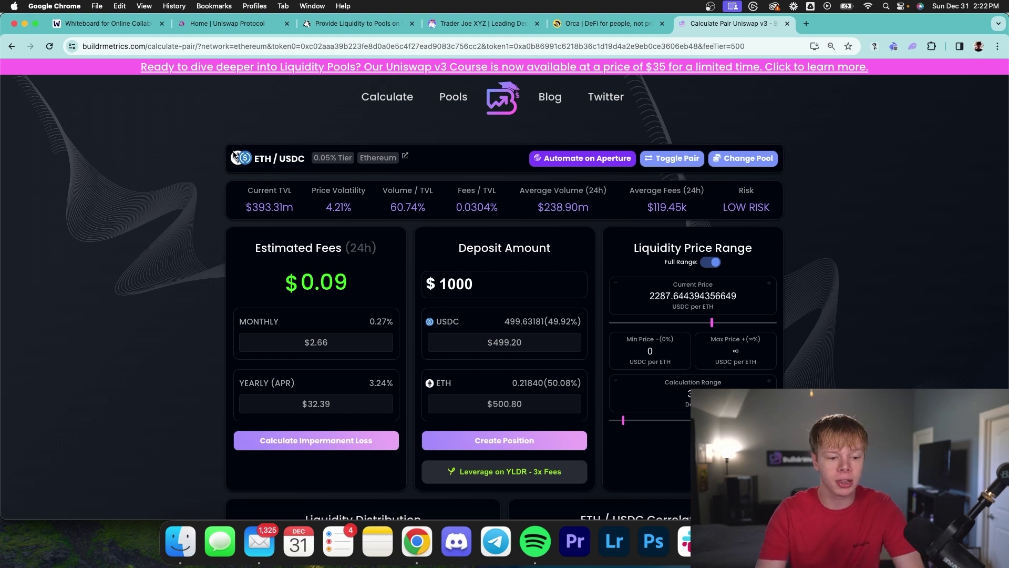
{"action": "left_click_drag", "start_coordinate": [257, 159], "coordinate": [302, 160]}
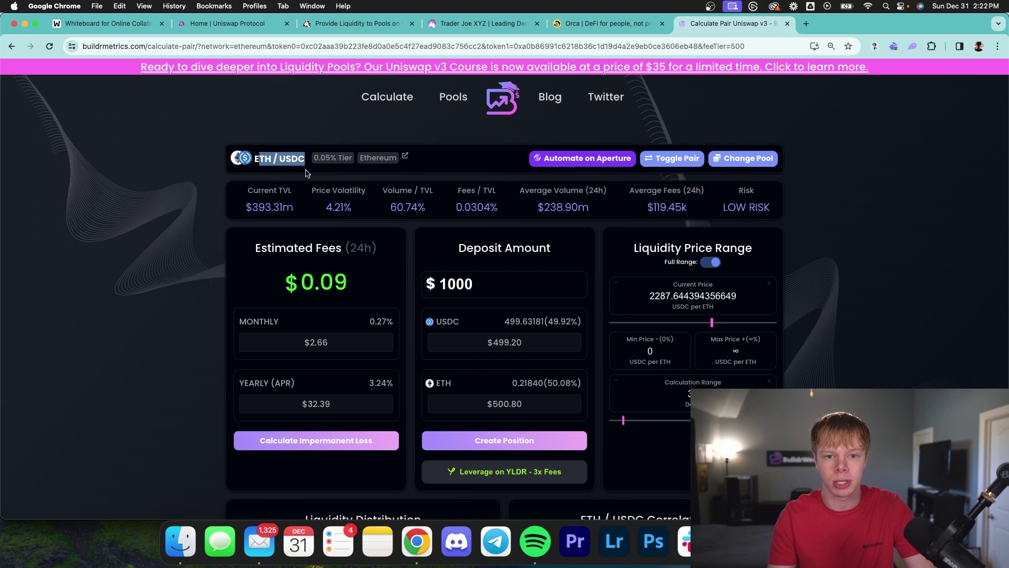
{"action": "scroll", "coordinate": [832, 215], "scroll_direction": "down", "scroll_amount": 3}
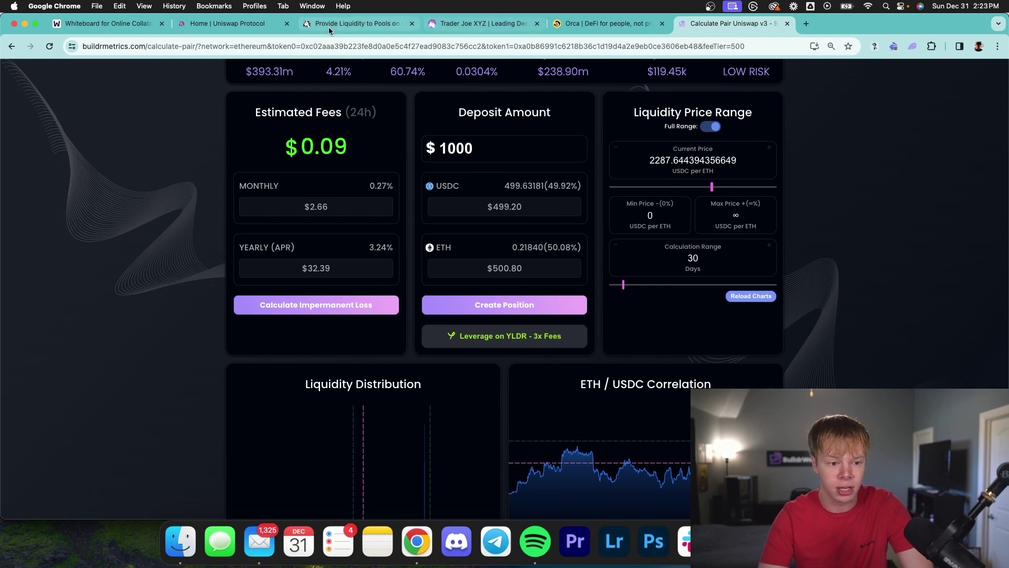
{"action": "left_click", "coordinate": [105, 23]}
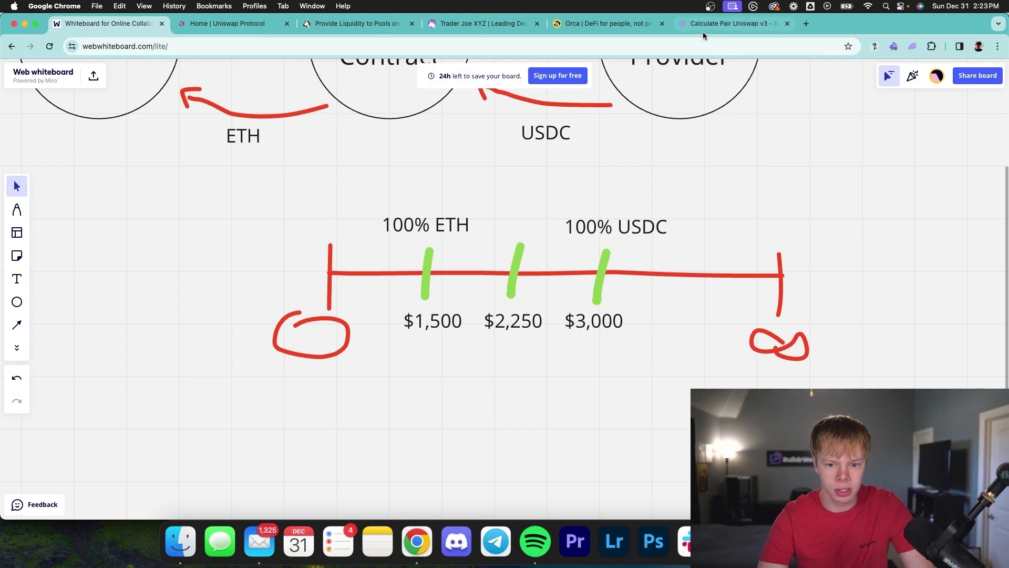
Step: Open the ETH/USDC pair calculator and highlight its 3.24% yearly APR
{"action": "left_click", "coordinate": [736, 23]}
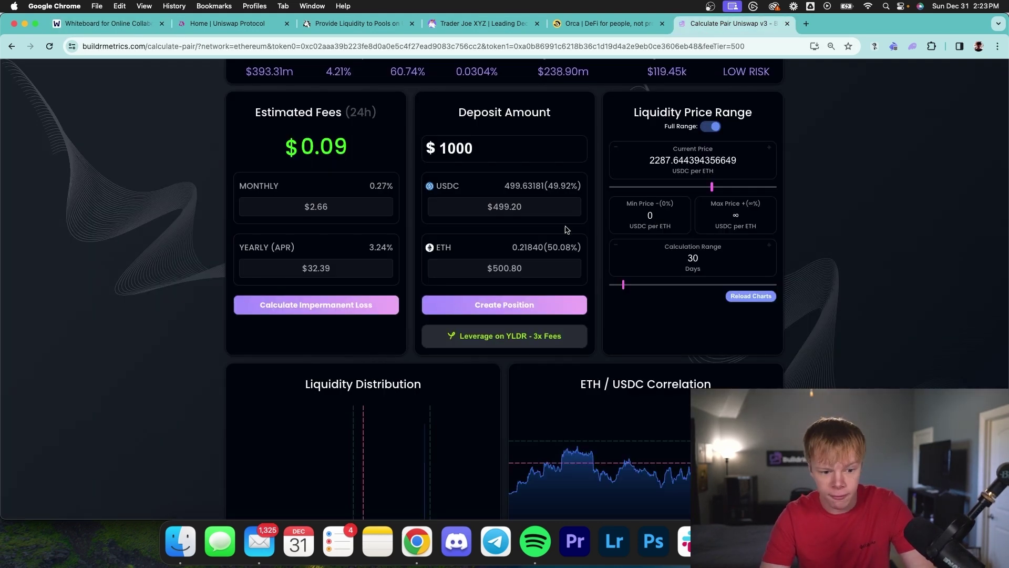
{"action": "scroll", "coordinate": [418, 233], "scroll_direction": "down", "scroll_amount": 3}
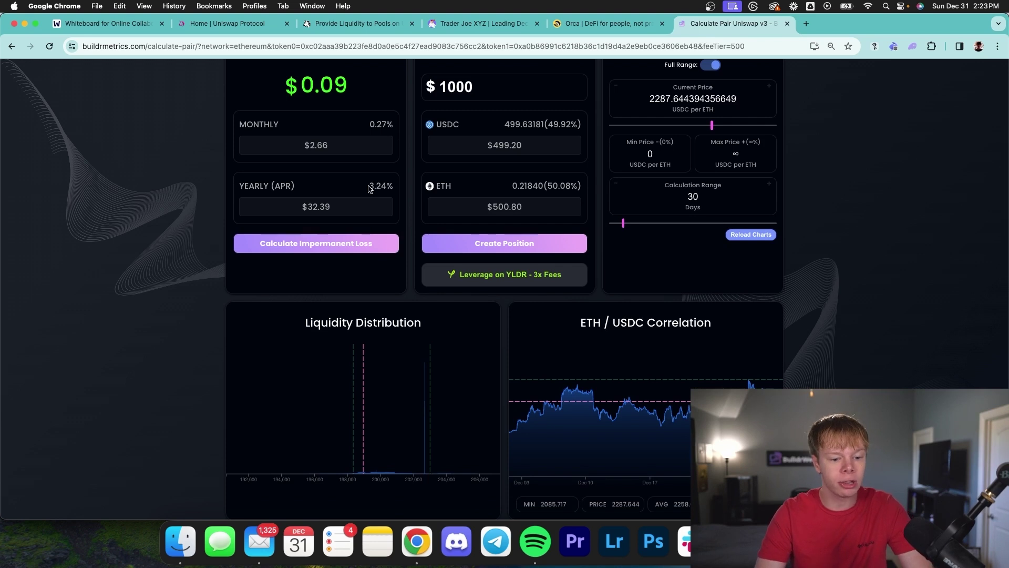
{"action": "left_click_drag", "start_coordinate": [368, 186], "coordinate": [401, 191]}
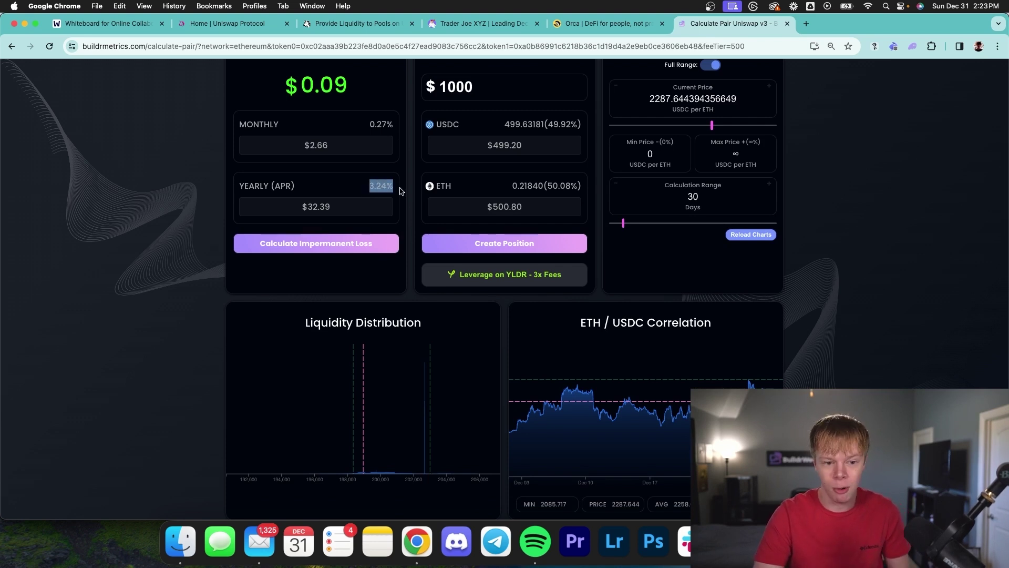
Step: Raise the deposit amount to 100000, check the $8.87 daily fee, then reselect it
{"action": "left_click", "coordinate": [511, 96]}
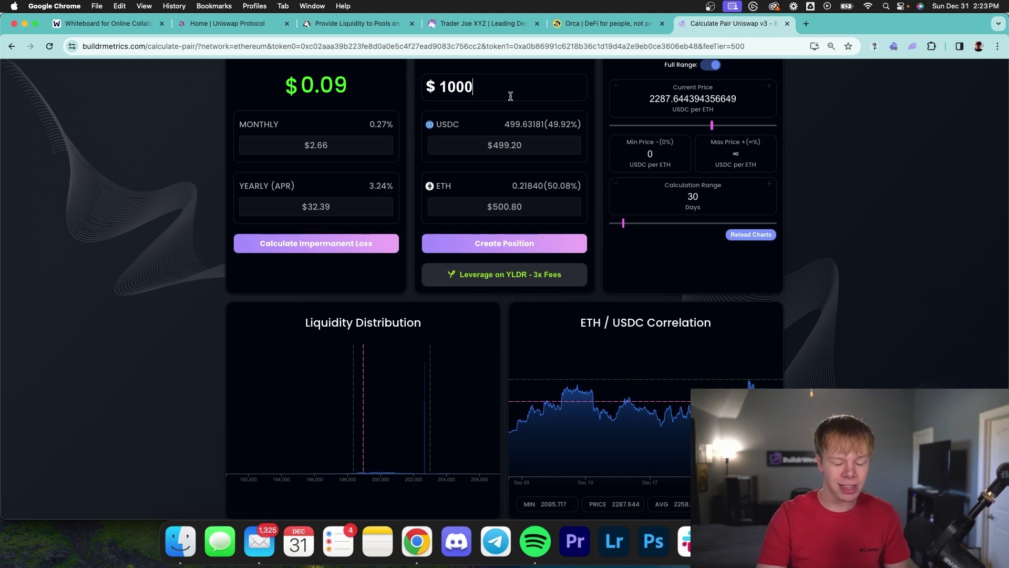
{"action": "scroll", "coordinate": [436, 156], "scroll_direction": "up", "scroll_amount": 2}
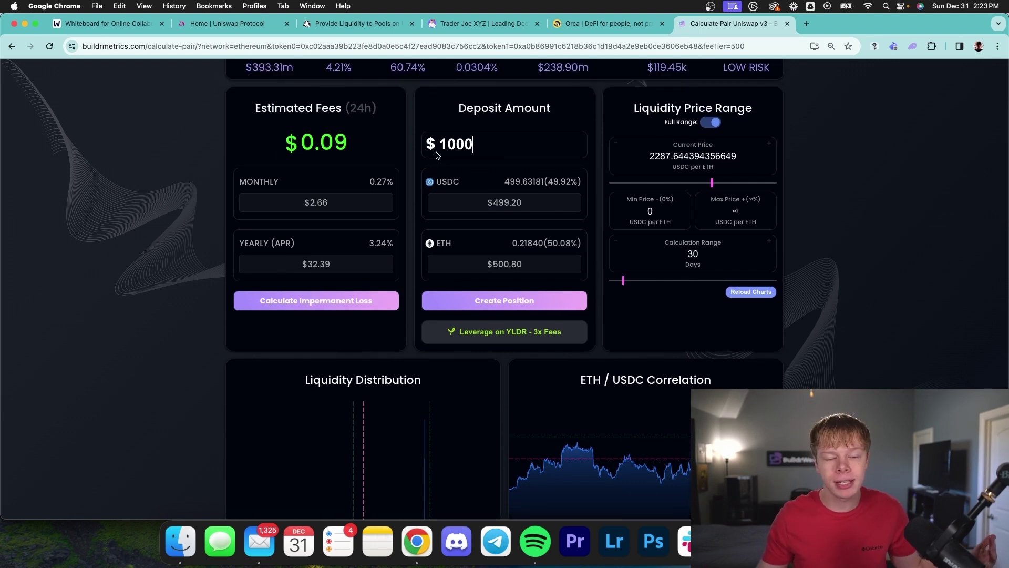
{"action": "type", "text": "00"}
{"action": "left_click_drag", "start_coordinate": [489, 144], "coordinate": [467, 144]}
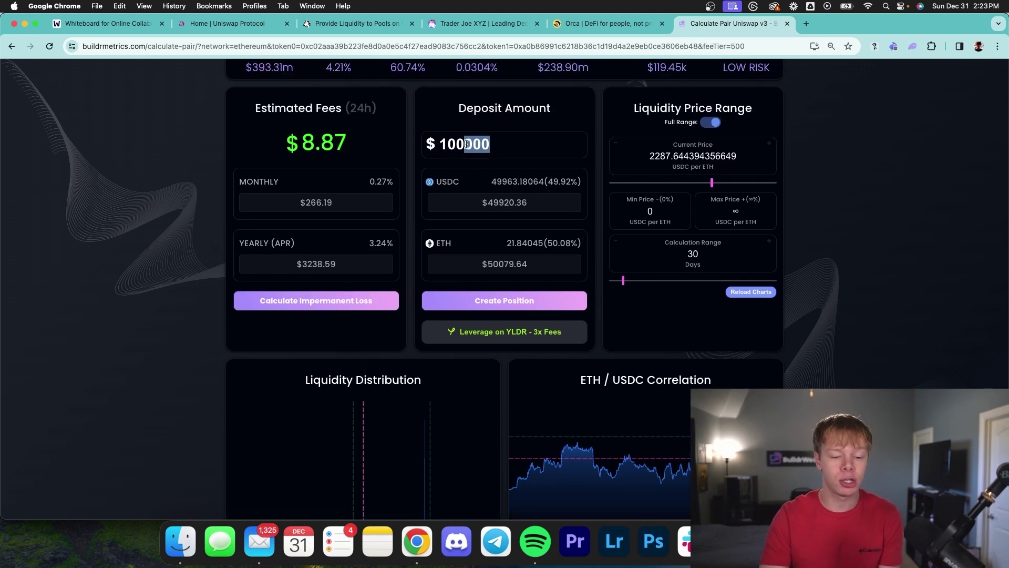
{"action": "double_click", "coordinate": [318, 145]}
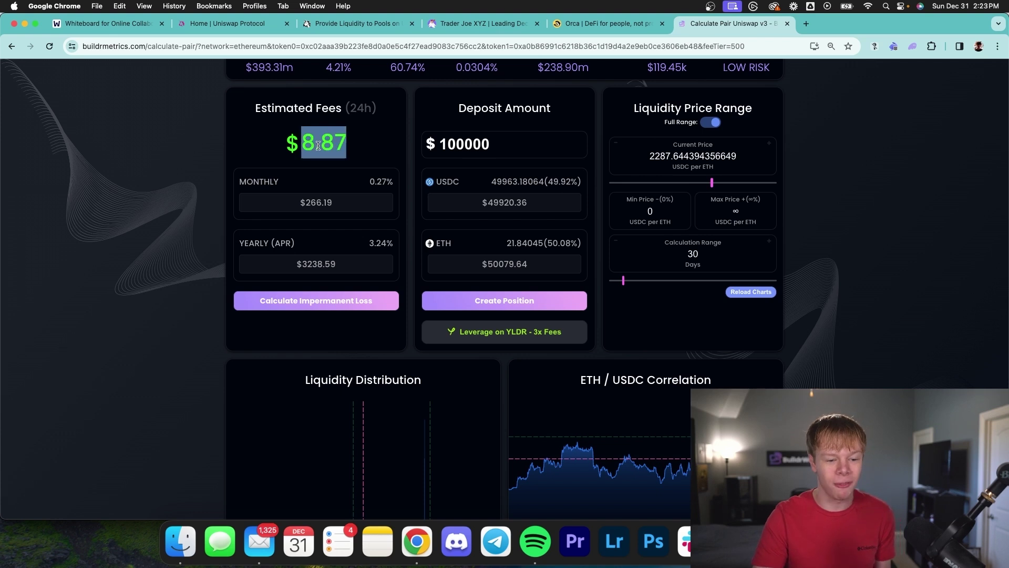
{"action": "left_click", "coordinate": [571, 146]}
{"action": "double_click", "coordinate": [536, 147]}
Step: Enter a $1000 deposit and set a custom 1500–3000 USDC per ETH range, reaching 20.44% APR
{"action": "type", "text": "1000"}
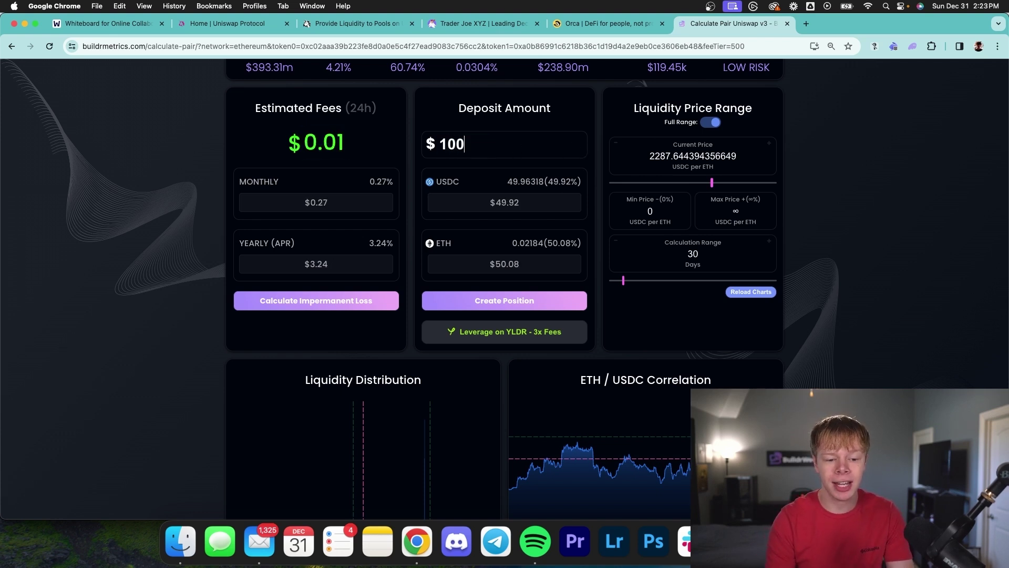
{"action": "left_click", "coordinate": [715, 122]}
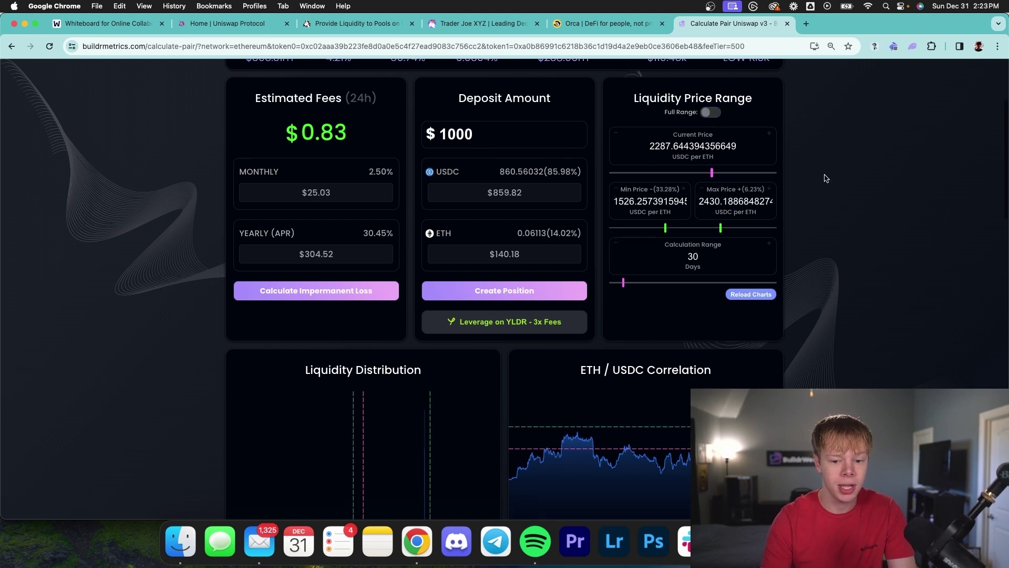
{"action": "scroll", "coordinate": [825, 176], "scroll_direction": "down", "scroll_amount": 3}
{"action": "double_click", "coordinate": [660, 150]}
{"action": "type", "text": "1500"}
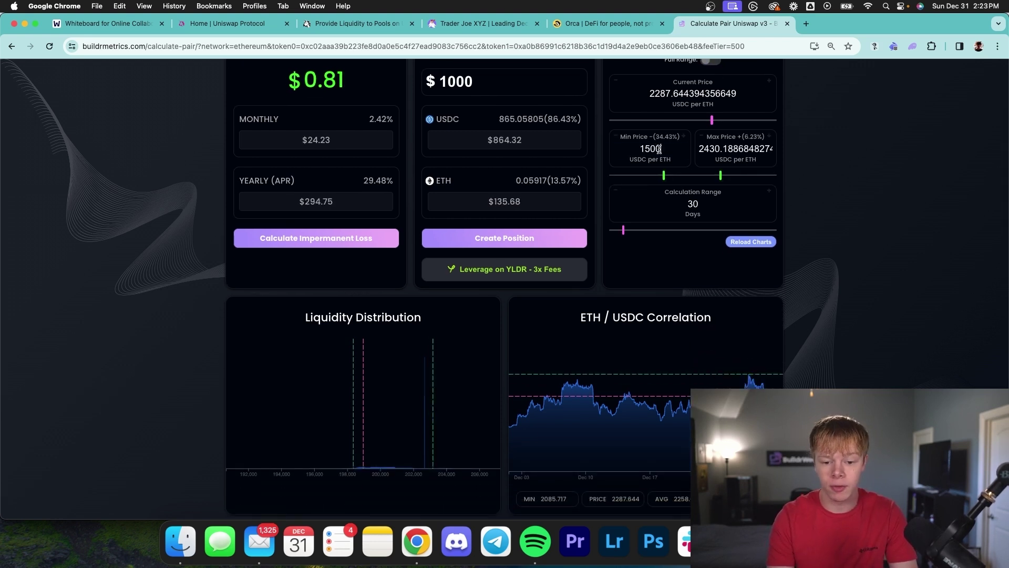
{"action": "key", "text": "Tab"}
{"action": "type", "text": "3000"}
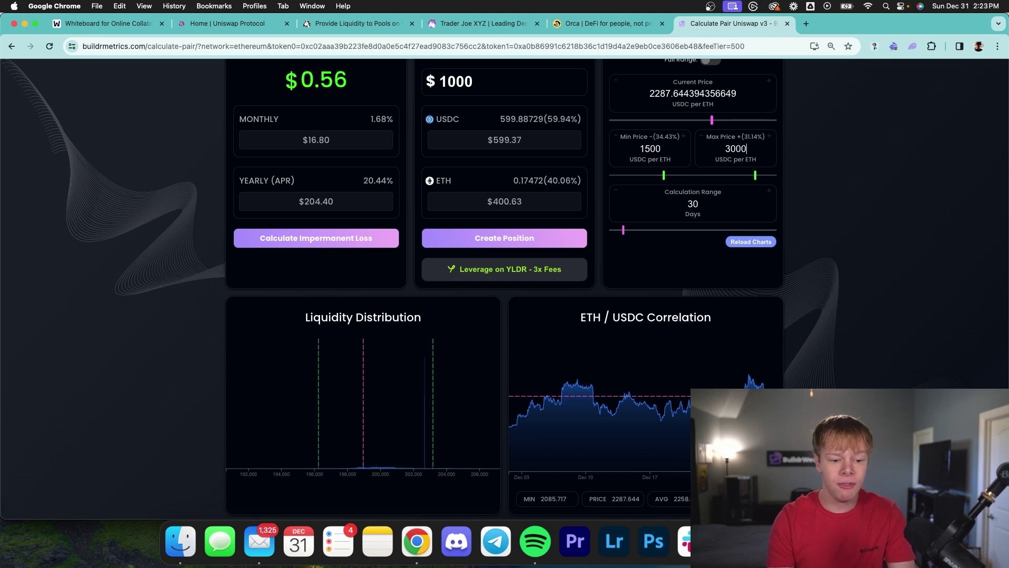
{"action": "double_click", "coordinate": [374, 182]}
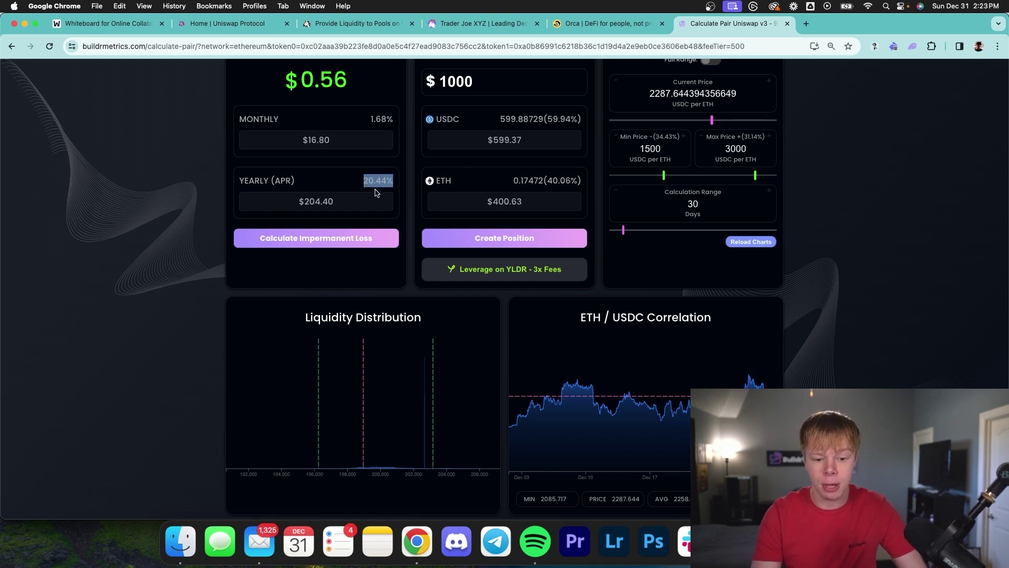
Step: Compute 20.44 / 3.24 in a search tab to compare against full range, then close it
{"action": "scroll", "coordinate": [384, 198], "scroll_direction": "up", "scroll_amount": 2}
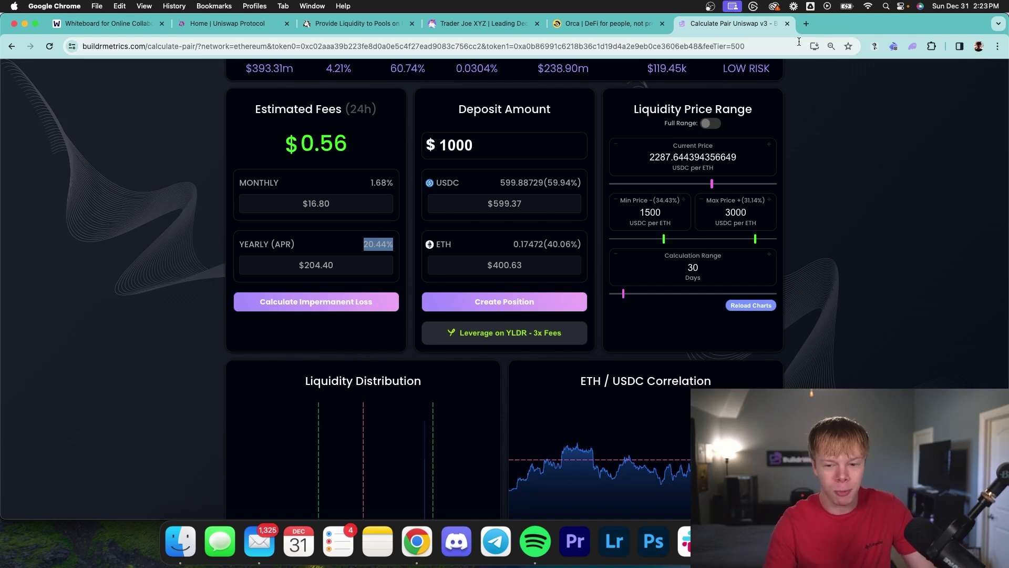
{"action": "left_click", "coordinate": [804, 25]}
{"action": "type", "text": "20.44 / 3.24"}
{"action": "key", "text": "Return"}
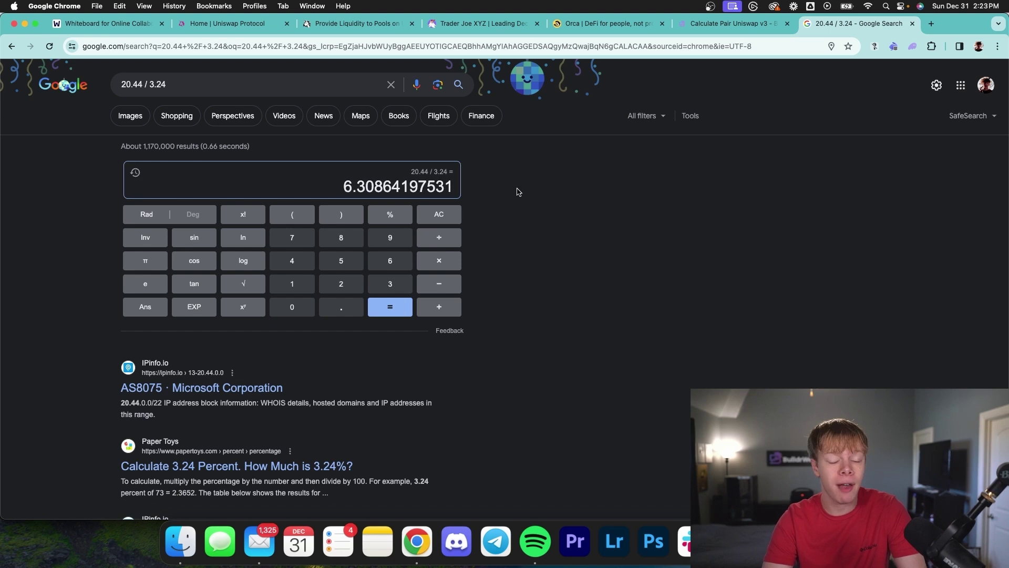
{"action": "left_click", "coordinate": [713, 25]}
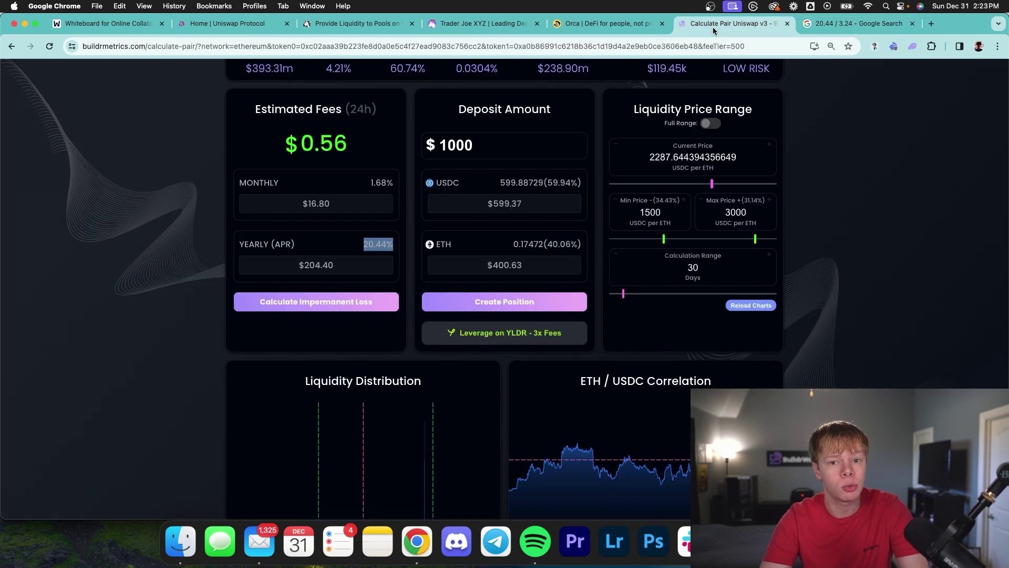
{"action": "left_click", "coordinate": [913, 24]}
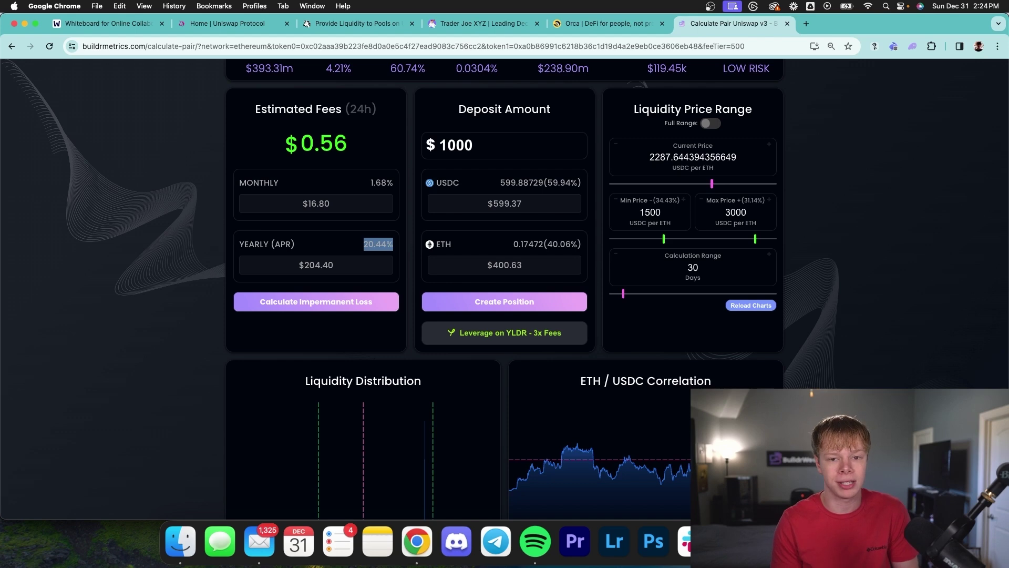
Step: Set the ETH/USDC range to 2000–2300, giving a 95.86% yearly APR
{"action": "scroll", "coordinate": [505, 289], "scroll_direction": "down", "scroll_amount": 2}
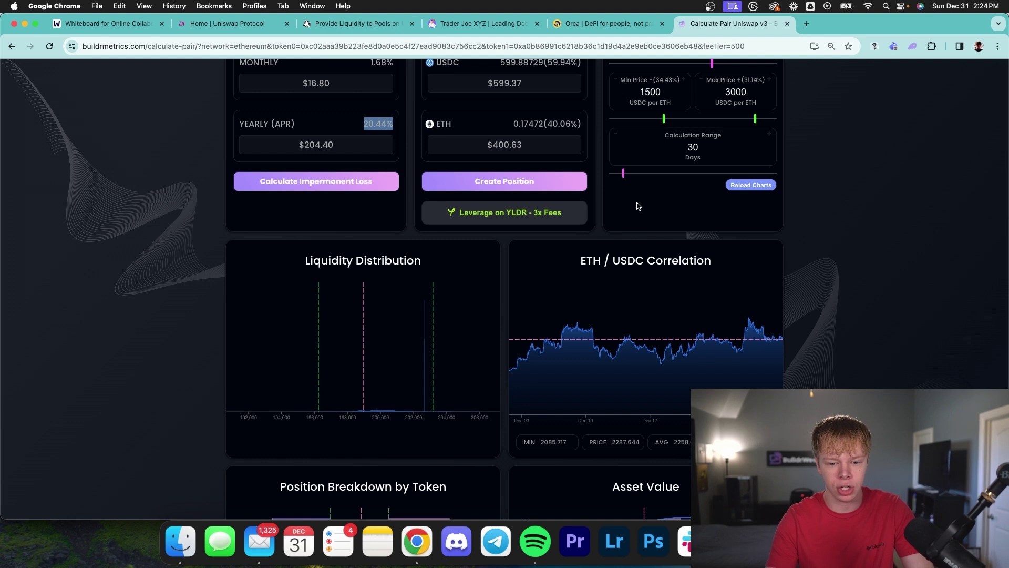
{"action": "scroll", "coordinate": [738, 262], "scroll_direction": "up", "scroll_amount": 2}
{"action": "double_click", "coordinate": [657, 146]}
{"action": "type", "text": "2000"}
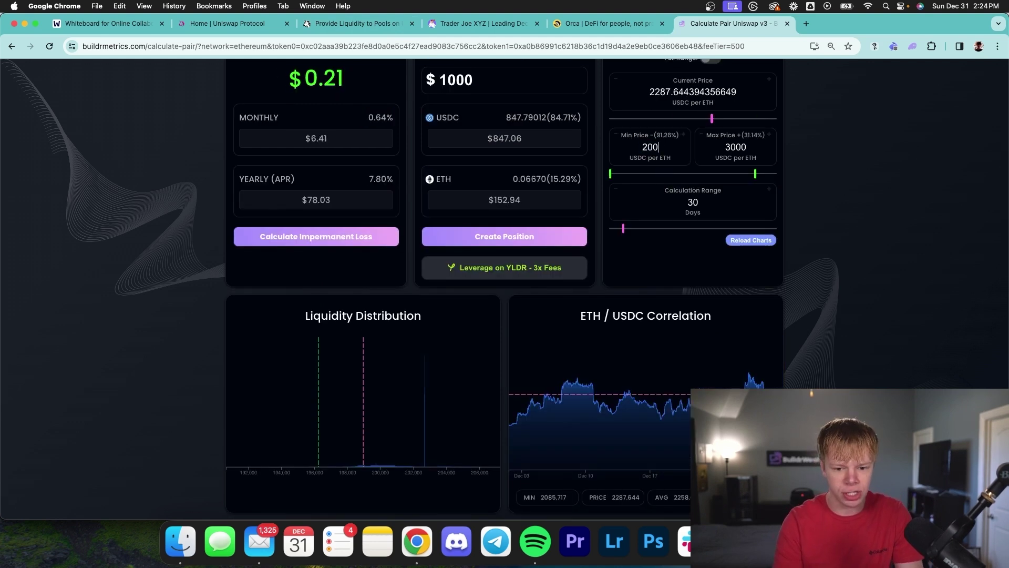
{"action": "double_click", "coordinate": [740, 147]}
{"action": "type", "text": "2300"}
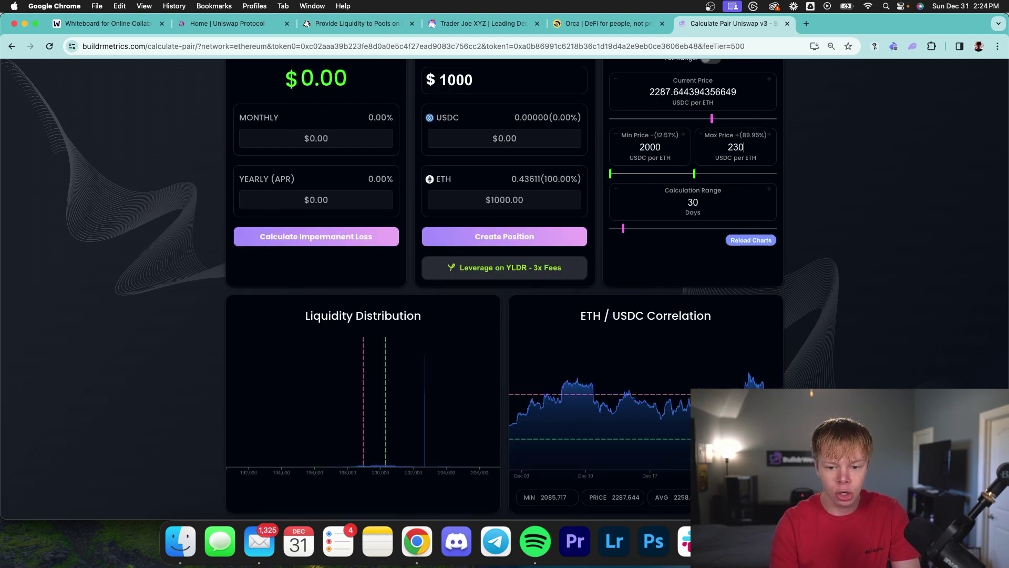
{"action": "triple_click", "coordinate": [382, 177]}
Step: Raise the minimum price to 2225, lifting the estimated APR to 393.53%
{"action": "left_click", "coordinate": [661, 149]}
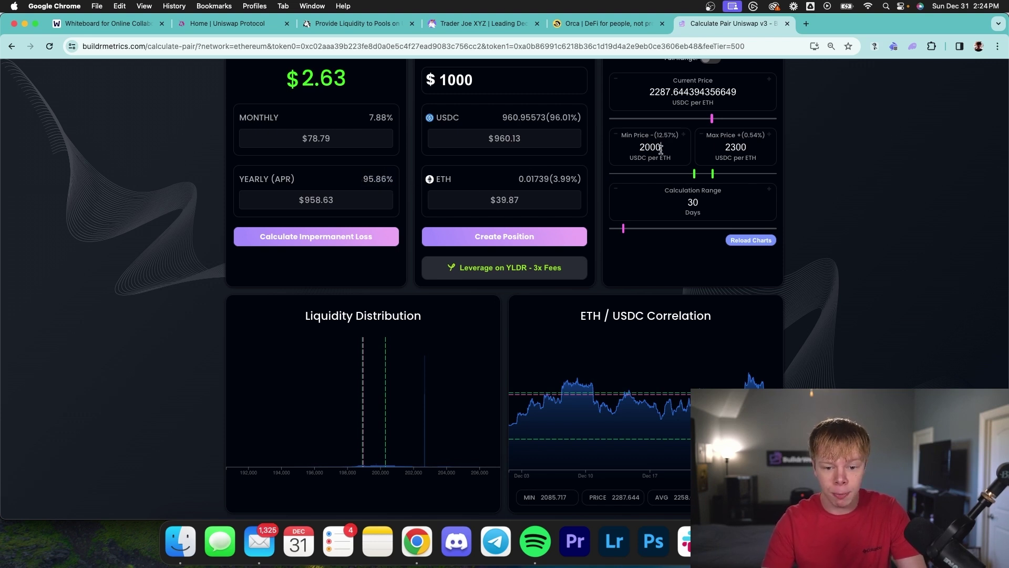
{"action": "key", "text": "BackSpace"}
{"action": "key", "text": "BackSpace"}
{"action": "key", "text": "BackSpace"}
{"action": "type", "text": "22"}
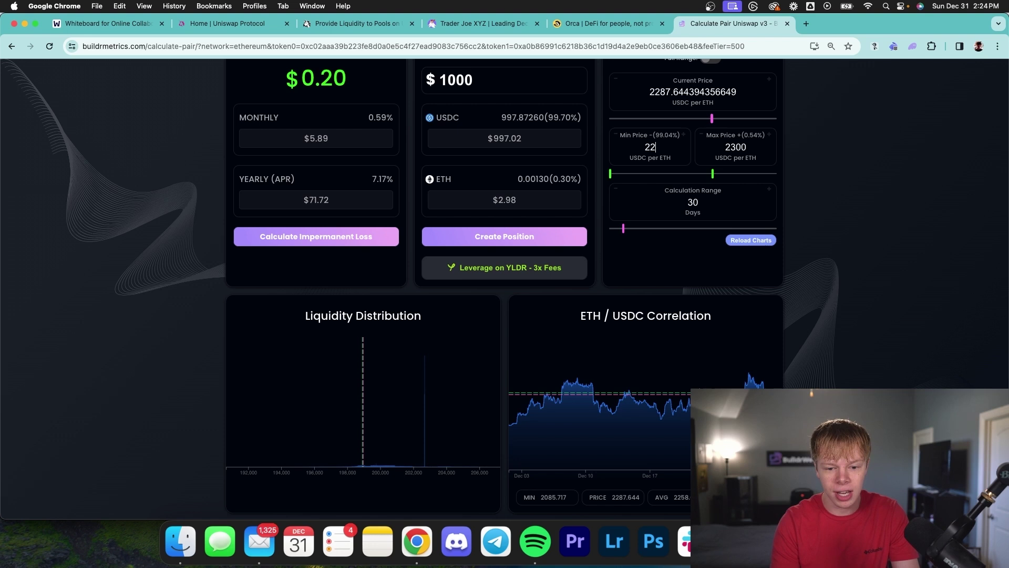
{"action": "type", "text": "5"}
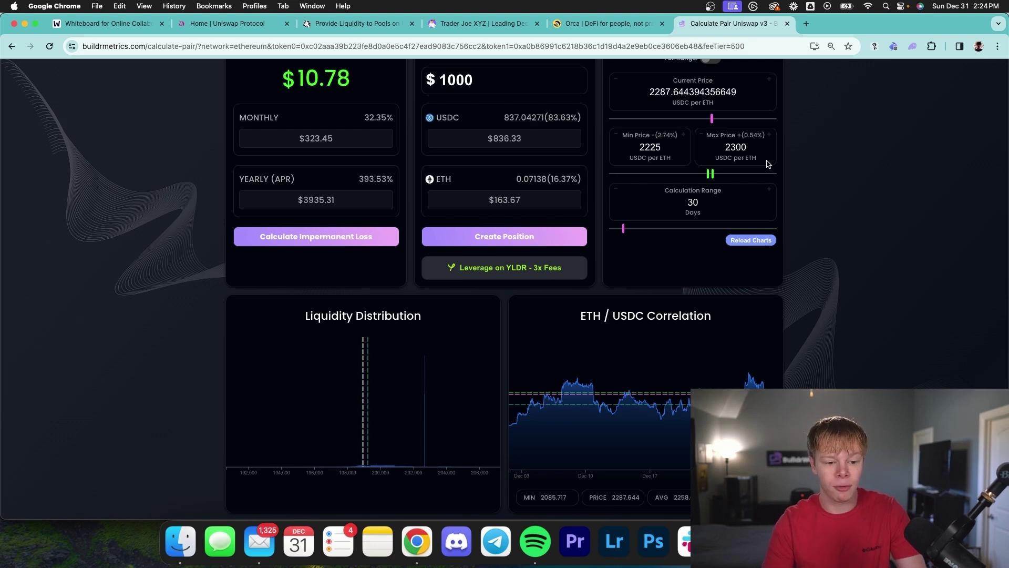
{"action": "double_click", "coordinate": [370, 177]}
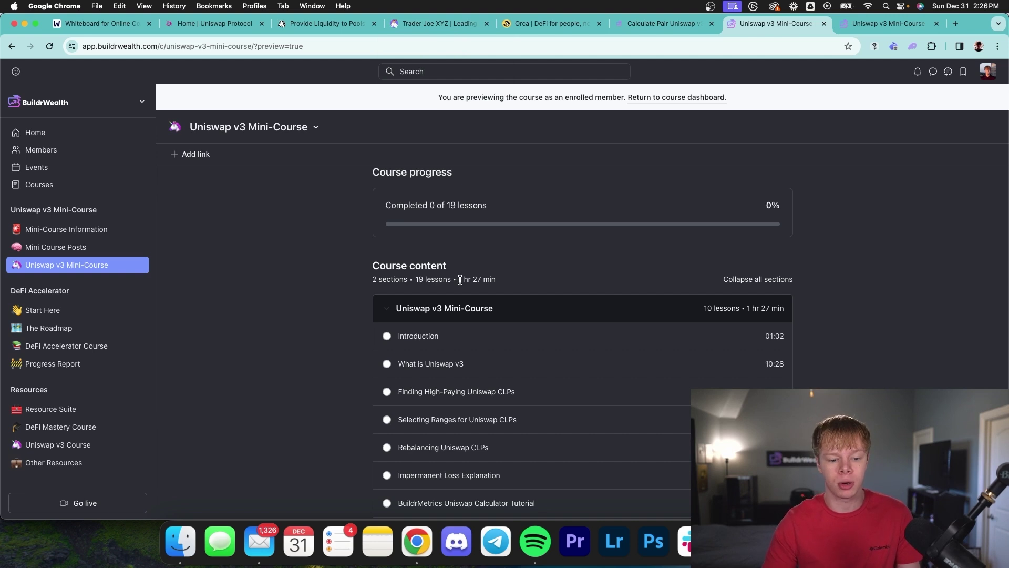
Step: Look over the Trader Joe and Orca pages, Mini Course Posts' 172 members, and the $35k fees claim
{"action": "left_click", "coordinate": [455, 24]}
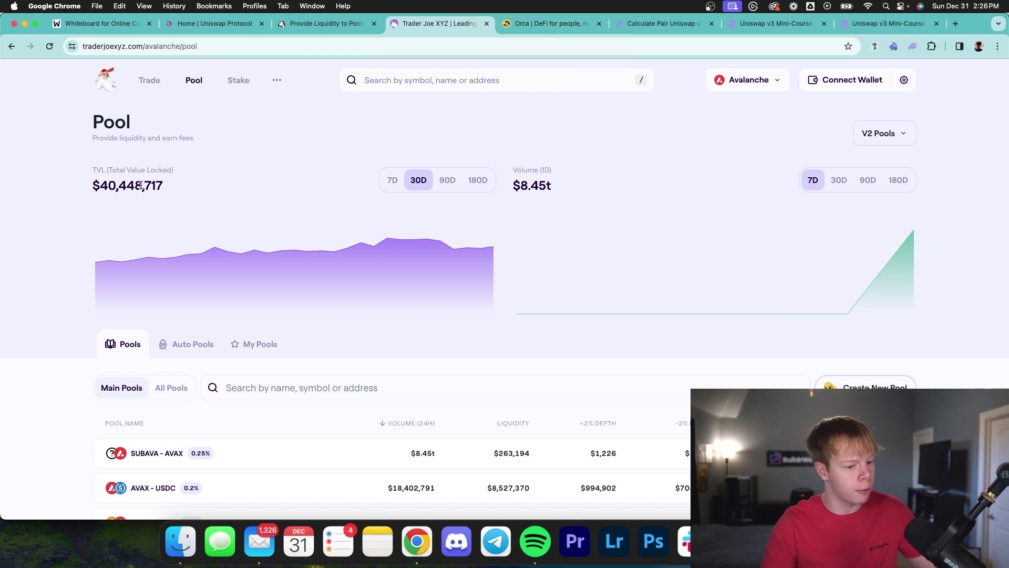
{"action": "left_click", "coordinate": [579, 20]}
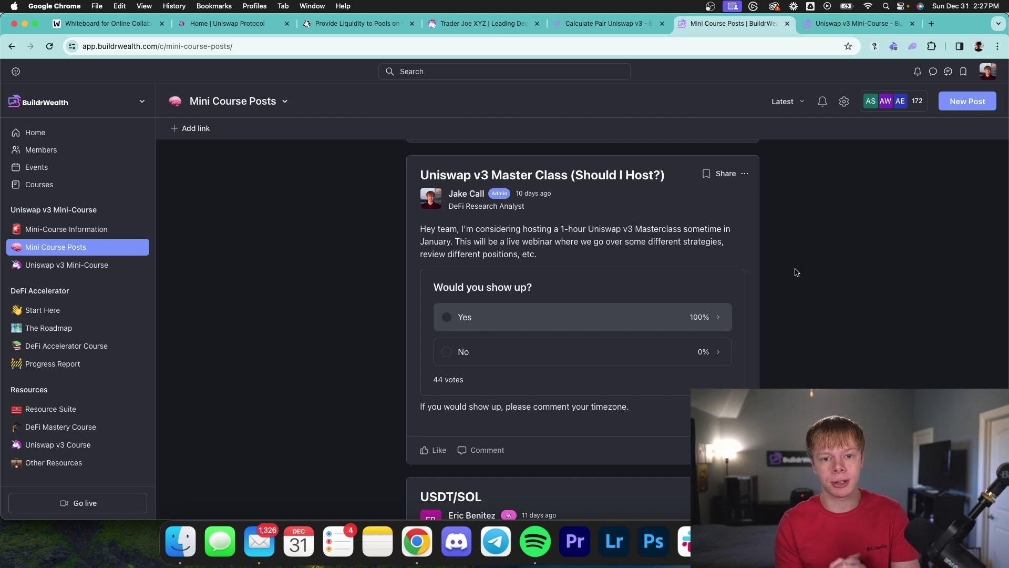
{"action": "left_click", "coordinate": [917, 100]}
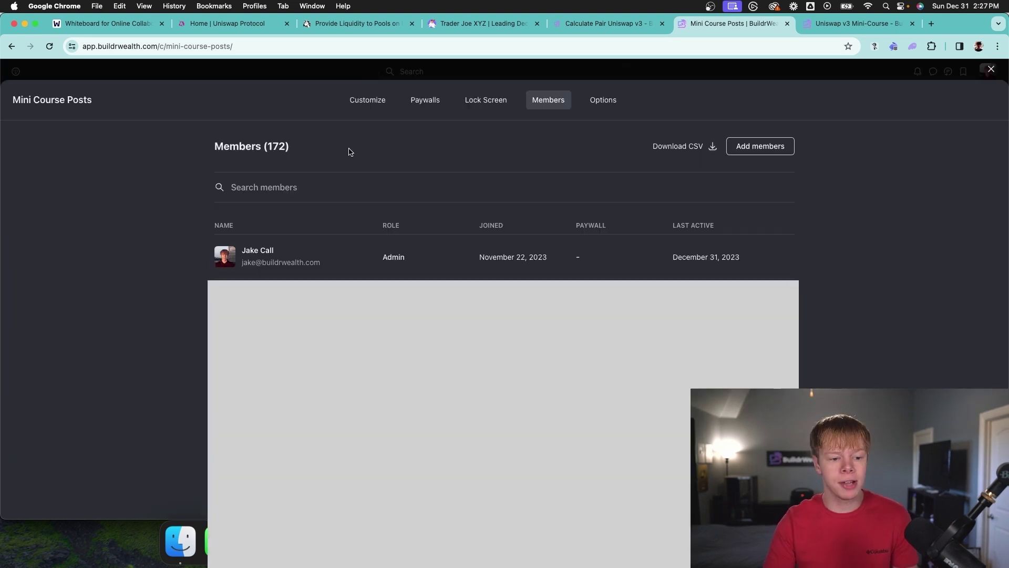
{"action": "left_click_drag", "start_coordinate": [213, 146], "coordinate": [304, 144]}
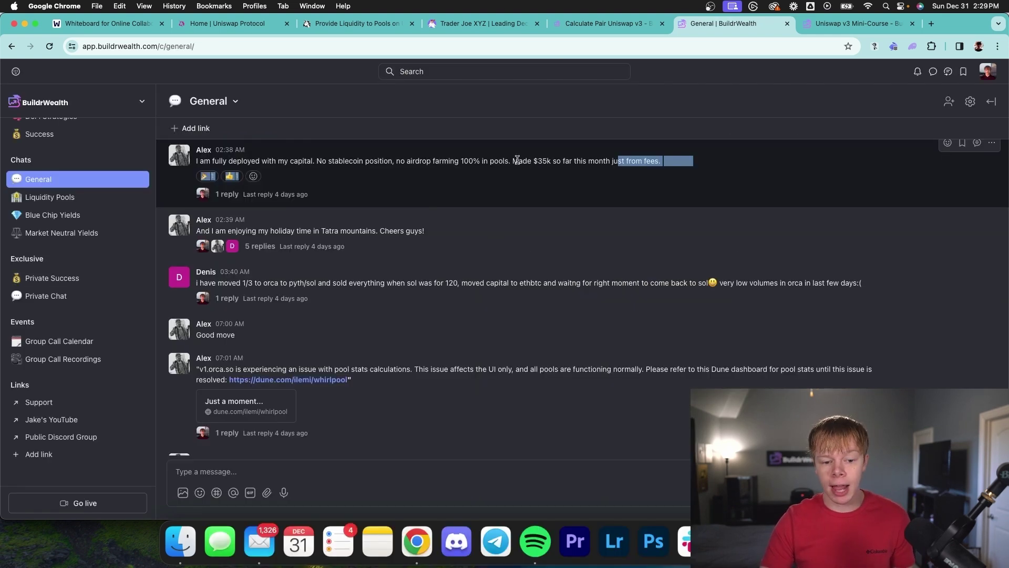
{"action": "left_click_drag", "start_coordinate": [514, 161], "coordinate": [598, 160]}
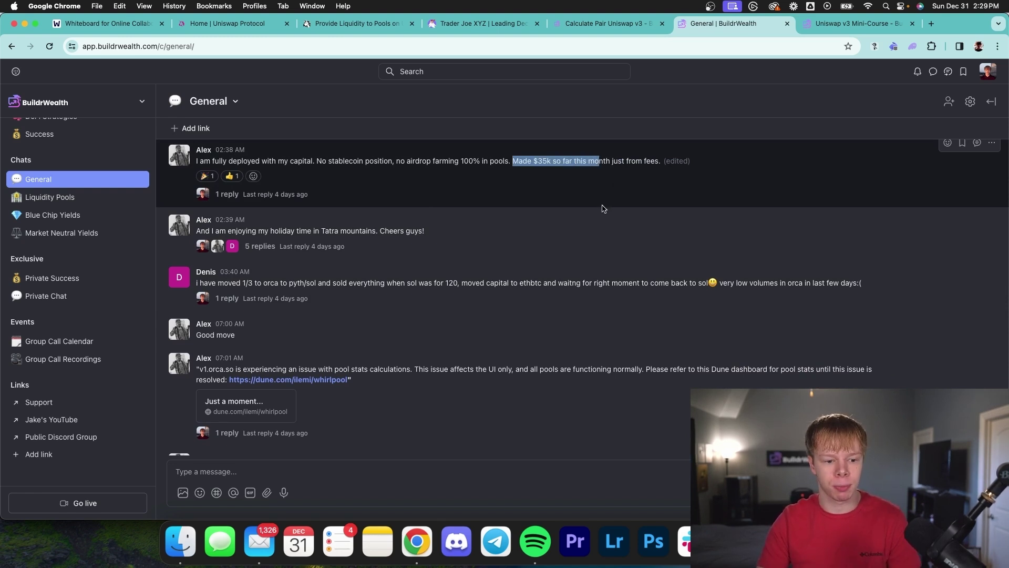
Step: Read through the chat posts, then move to Uniswap's Polygon Pools page listing six positions
{"action": "scroll", "coordinate": [597, 214], "scroll_direction": "down", "scroll_amount": 10}
{"action": "left_click_drag", "start_coordinate": [436, 199], "coordinate": [548, 199]}
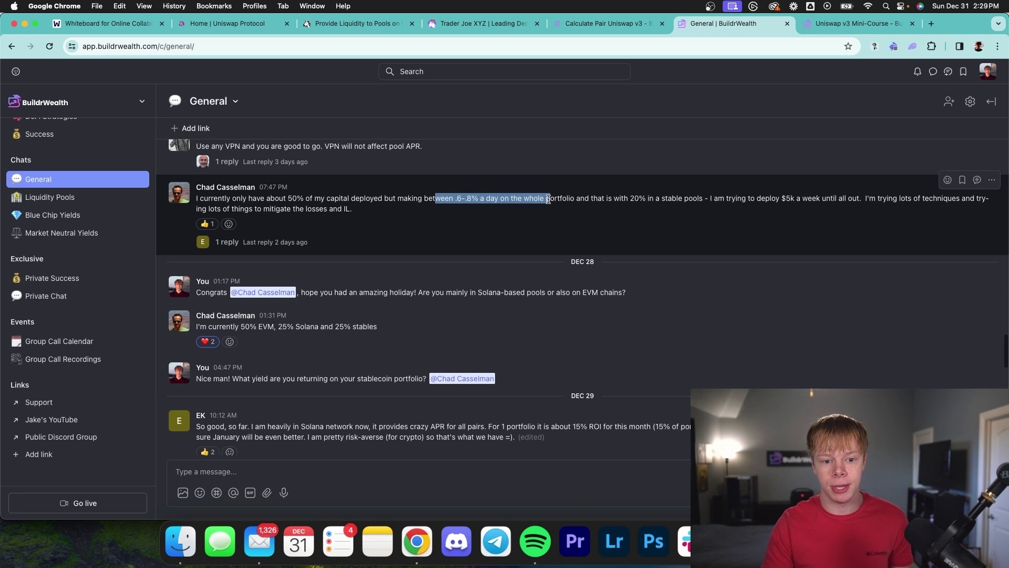
{"action": "scroll", "coordinate": [548, 200], "scroll_direction": "down", "scroll_amount": 5}
{"action": "left_click_drag", "start_coordinate": [499, 199], "coordinate": [665, 199]}
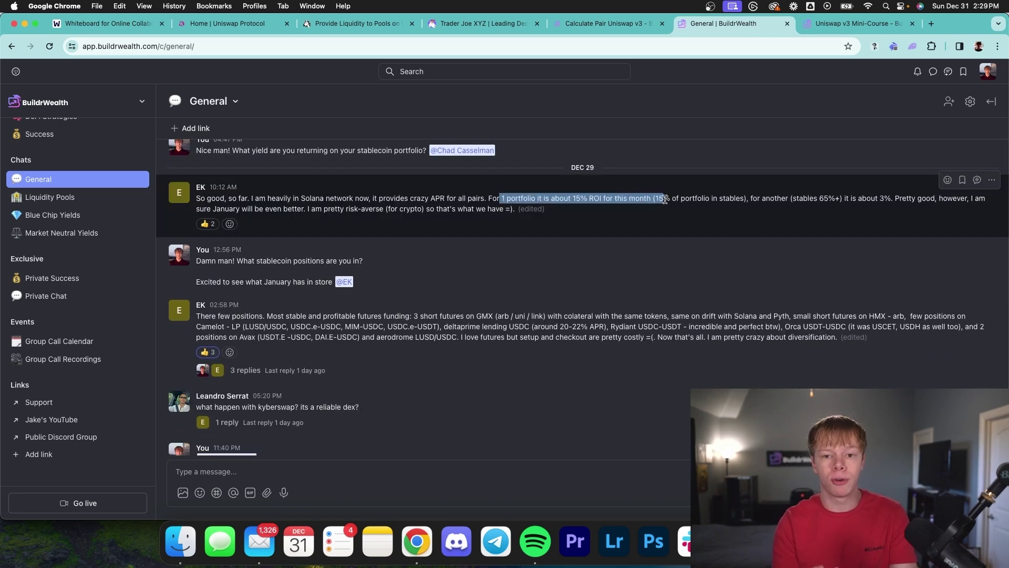
{"action": "key", "text": "ctrl+Tab"}
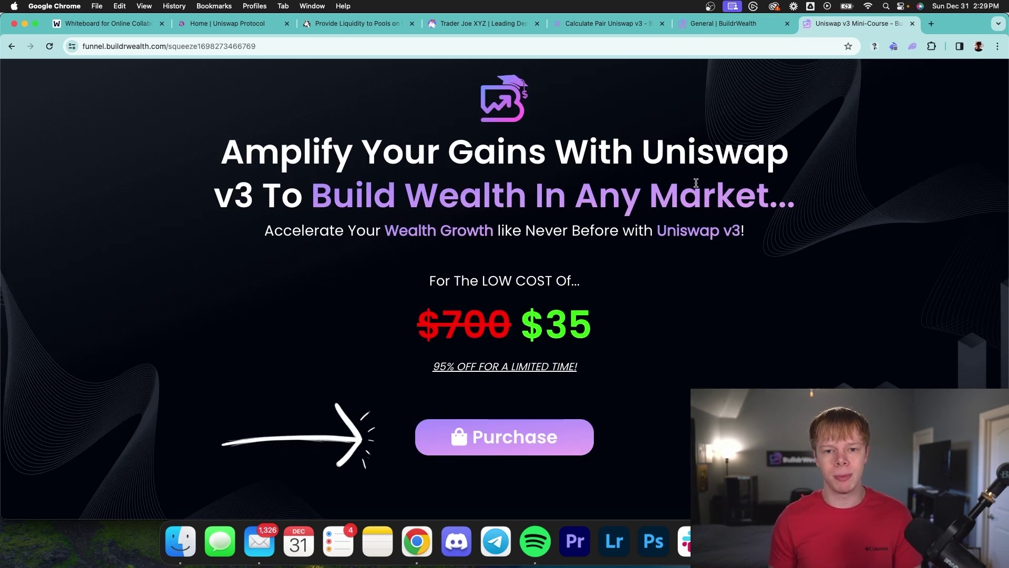
{"action": "key", "text": "super+3"}
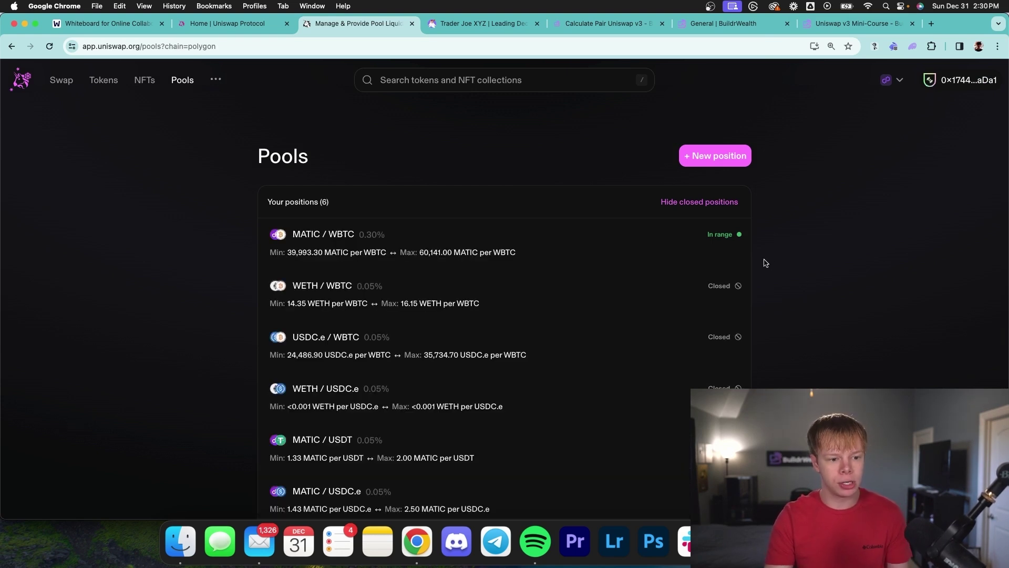
Step: Open the MATIC/WBTC position and check its $724.92 unclaimed fees
{"action": "left_click", "coordinate": [737, 254]}
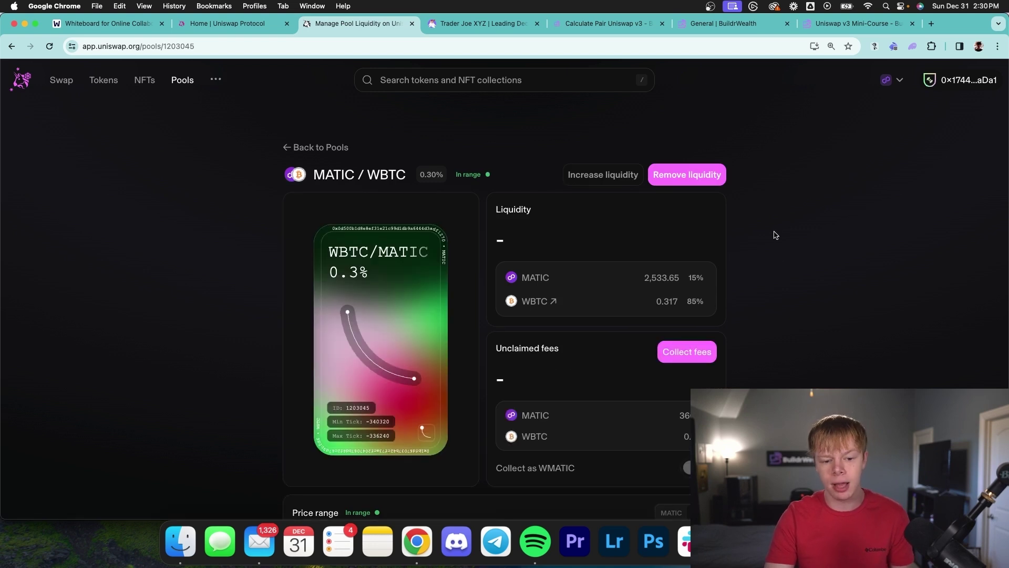
{"action": "scroll", "coordinate": [766, 269], "scroll_direction": "down", "scroll_amount": 2}
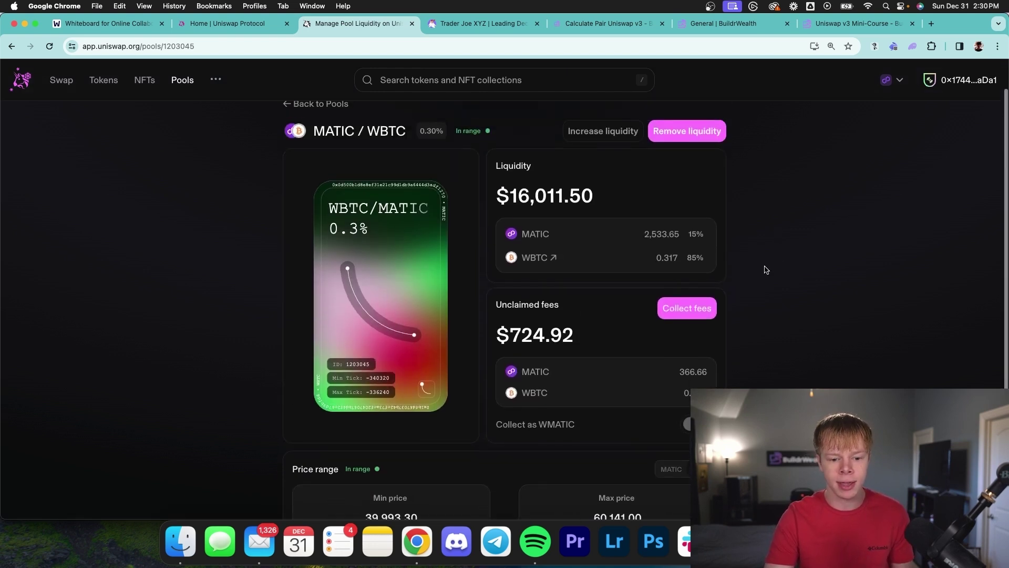
{"action": "left_click_drag", "start_coordinate": [510, 335], "coordinate": [578, 342]}
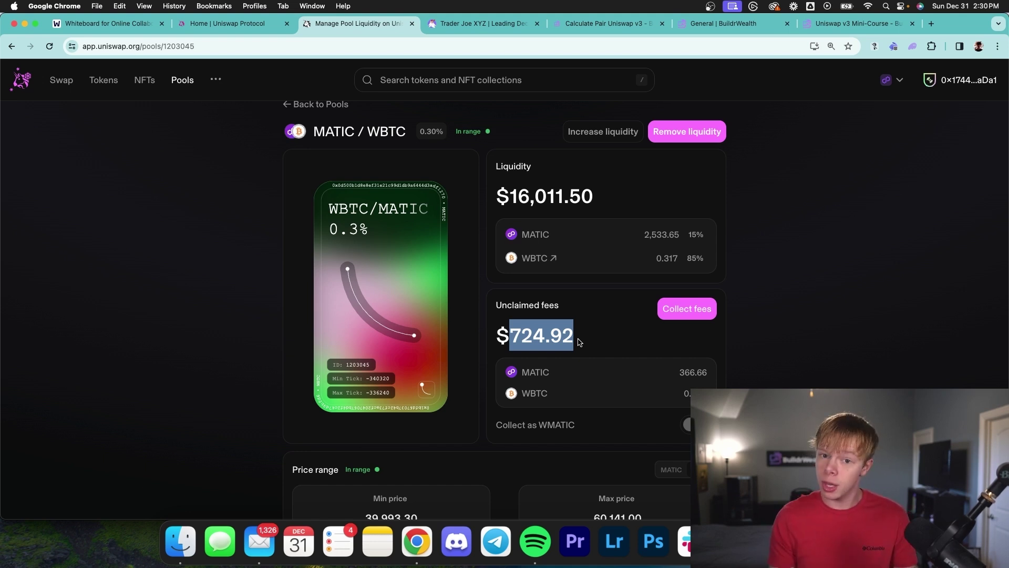
{"action": "scroll", "coordinate": [599, 314], "scroll_direction": "up", "scroll_amount": 2}
{"action": "double_click", "coordinate": [322, 174]}
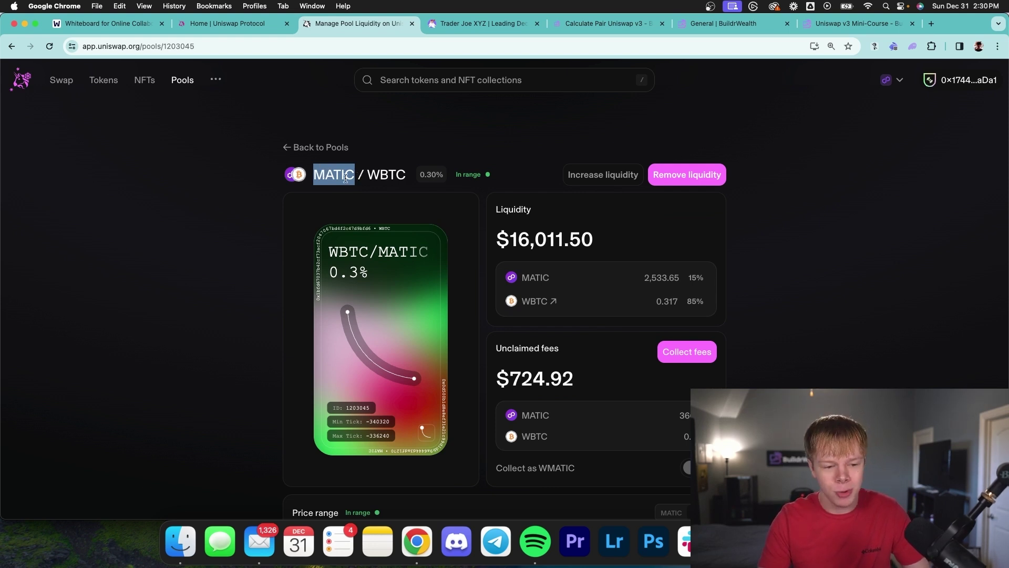
{"action": "left_click_drag", "start_coordinate": [355, 178], "coordinate": [346, 178]}
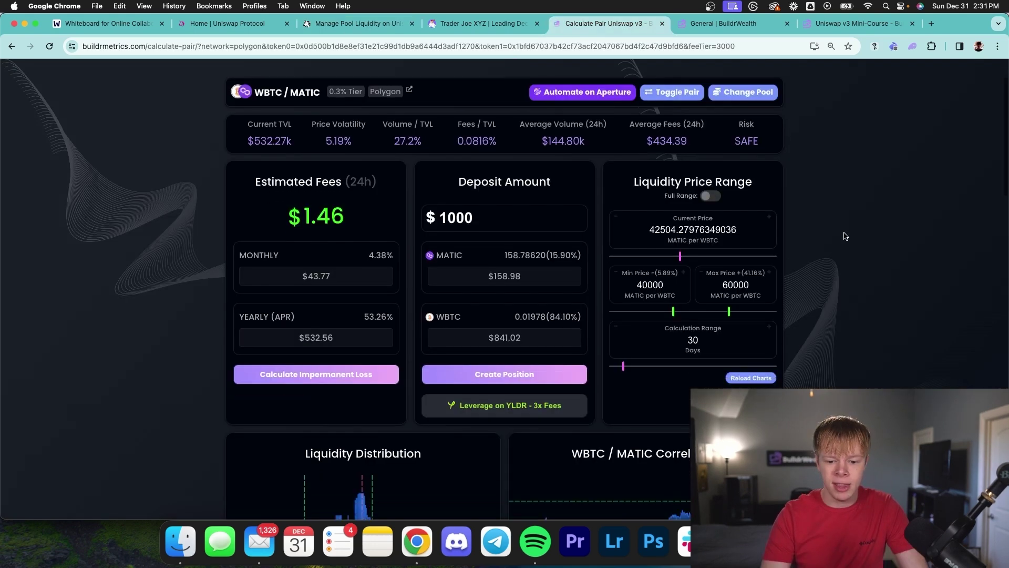
{"action": "scroll", "coordinate": [837, 233], "scroll_direction": "down", "scroll_amount": 1}
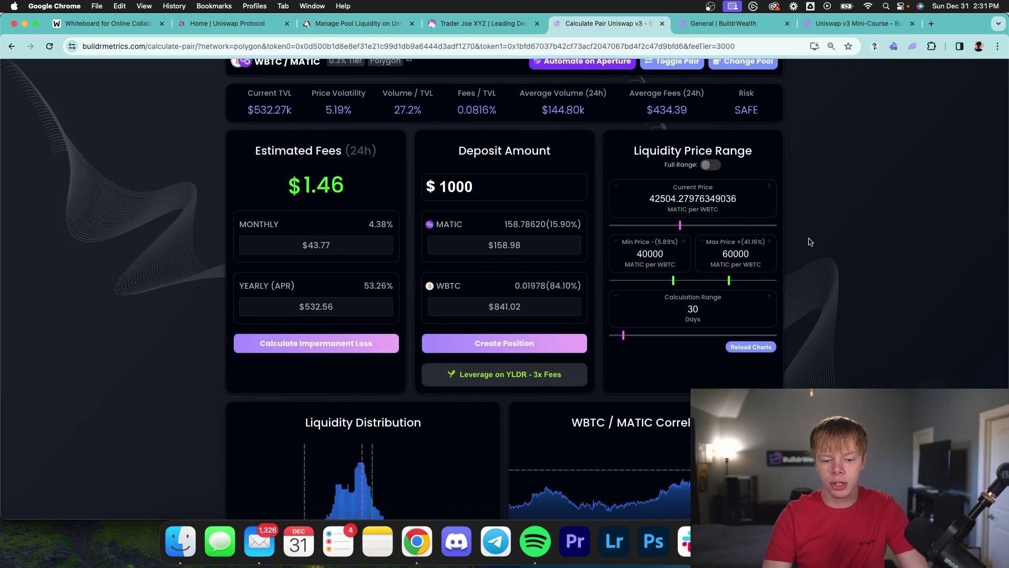
{"action": "left_click_drag", "start_coordinate": [668, 254], "coordinate": [628, 253]}
{"action": "left_click_drag", "start_coordinate": [766, 253], "coordinate": [718, 253]}
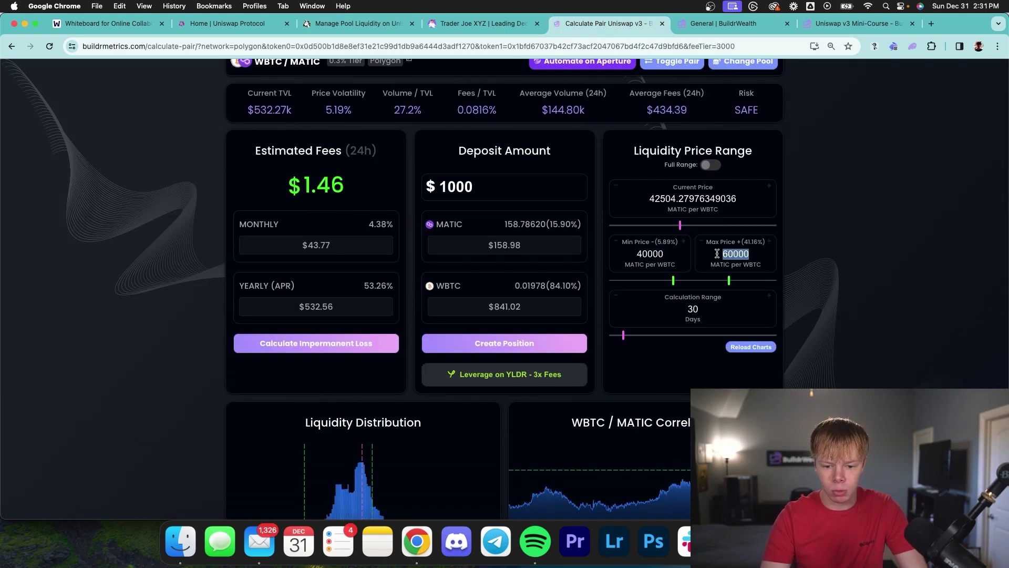
{"action": "left_click", "coordinate": [883, 255]}
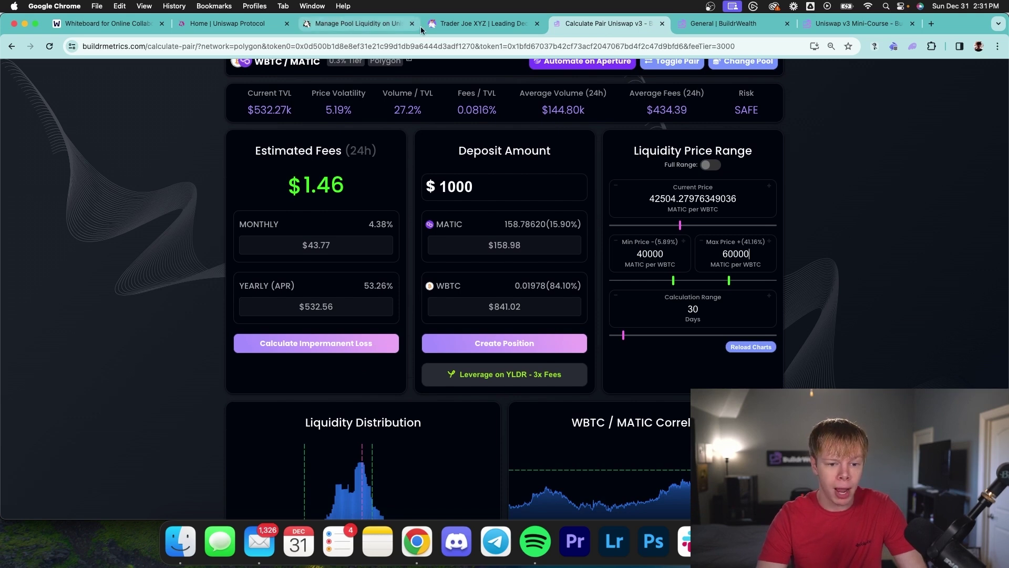
{"action": "left_click", "coordinate": [362, 23]}
{"action": "scroll", "coordinate": [476, 241], "scroll_direction": "down", "scroll_amount": 5}
{"action": "double_click", "coordinate": [384, 329]}
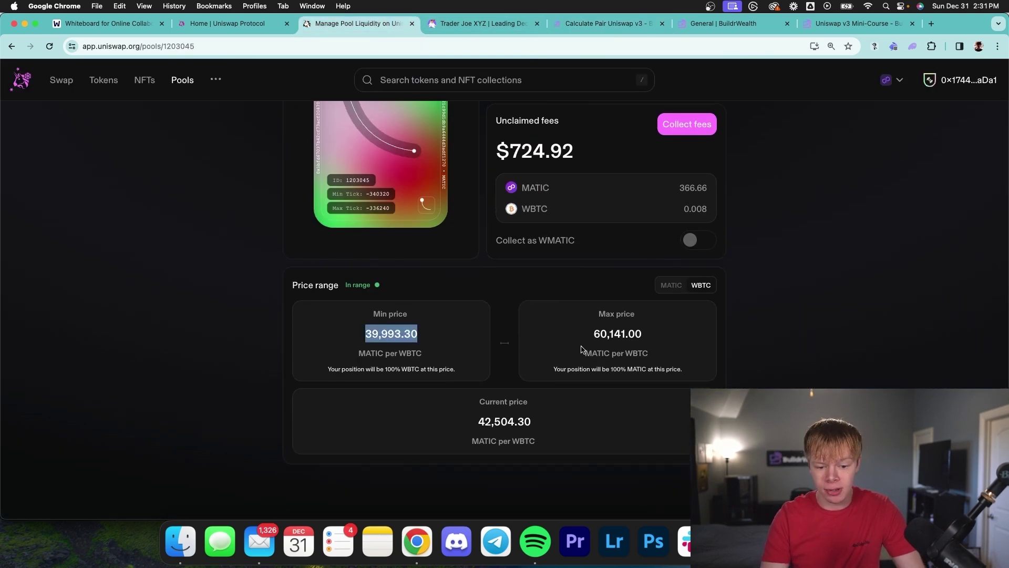
{"action": "double_click", "coordinate": [612, 334]}
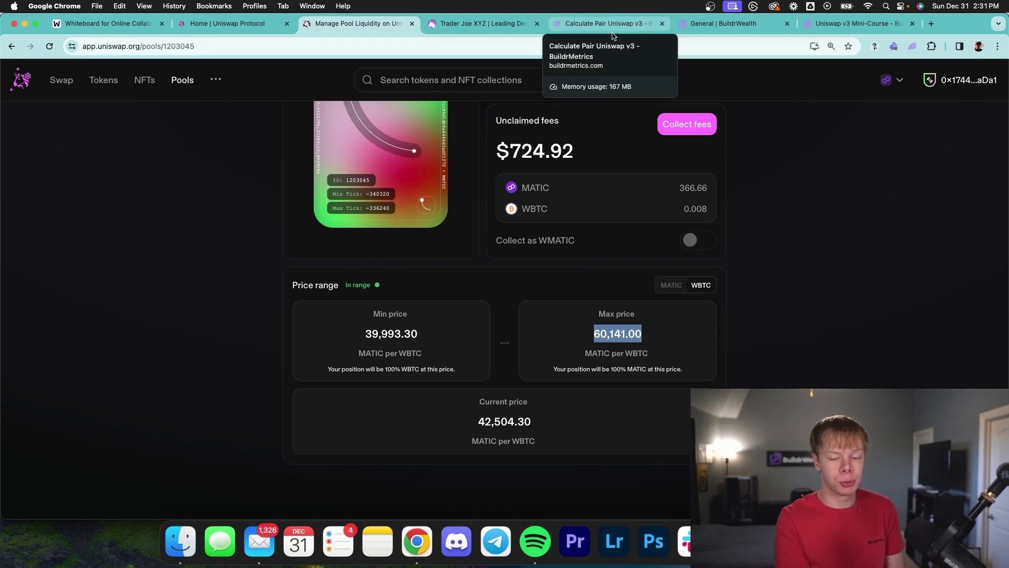
{"action": "double_click", "coordinate": [388, 329]}
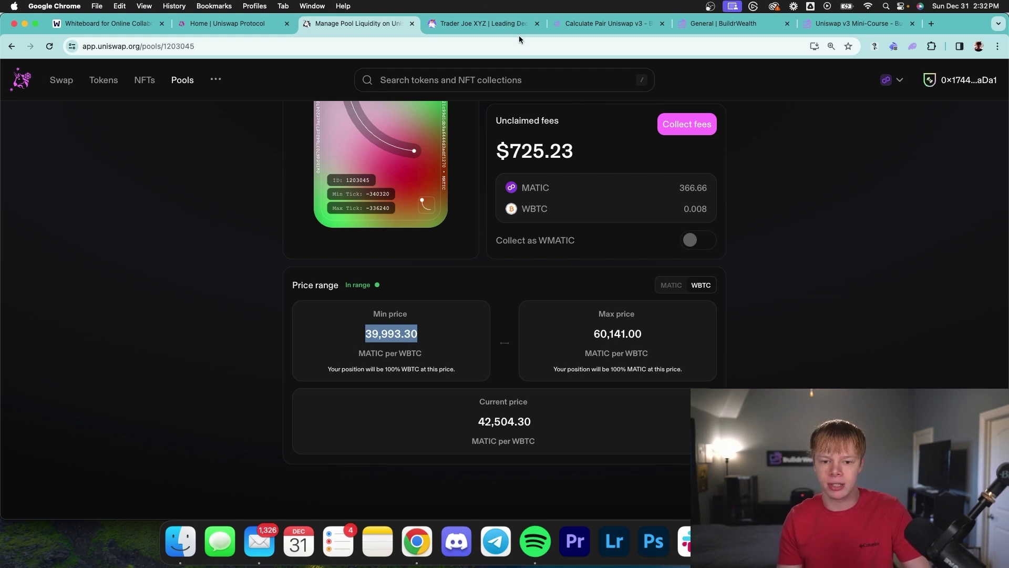
Step: Review the calculator's current MATIC/WBTC token split of 15.90% and 84.10%
{"action": "left_click", "coordinate": [609, 23]}
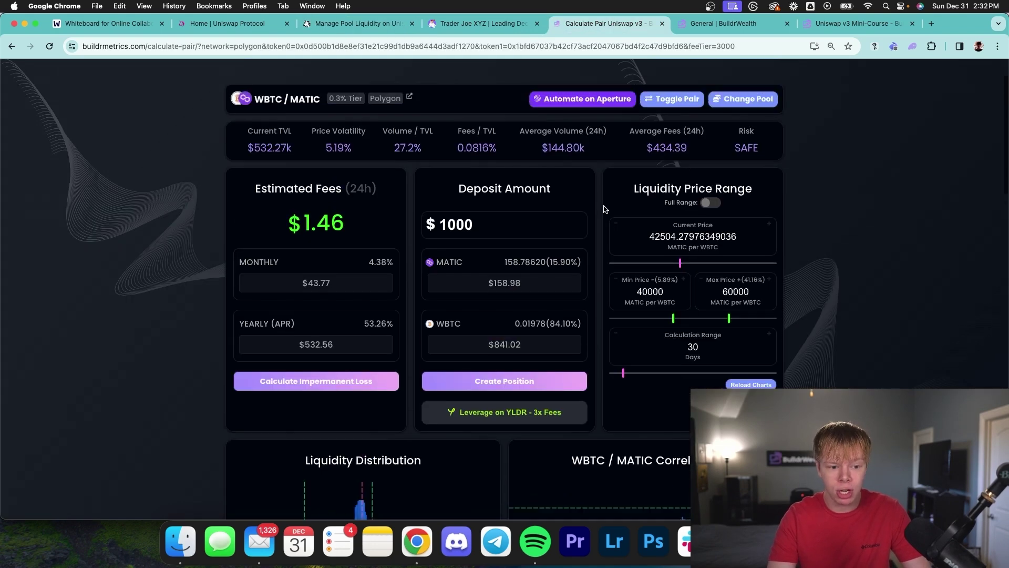
{"action": "scroll", "coordinate": [603, 208], "scroll_direction": "up", "scroll_amount": 3}
{"action": "scroll", "coordinate": [420, 158], "scroll_direction": "down", "scroll_amount": 5}
{"action": "scroll", "coordinate": [418, 156], "scroll_direction": "up", "scroll_amount": 5}
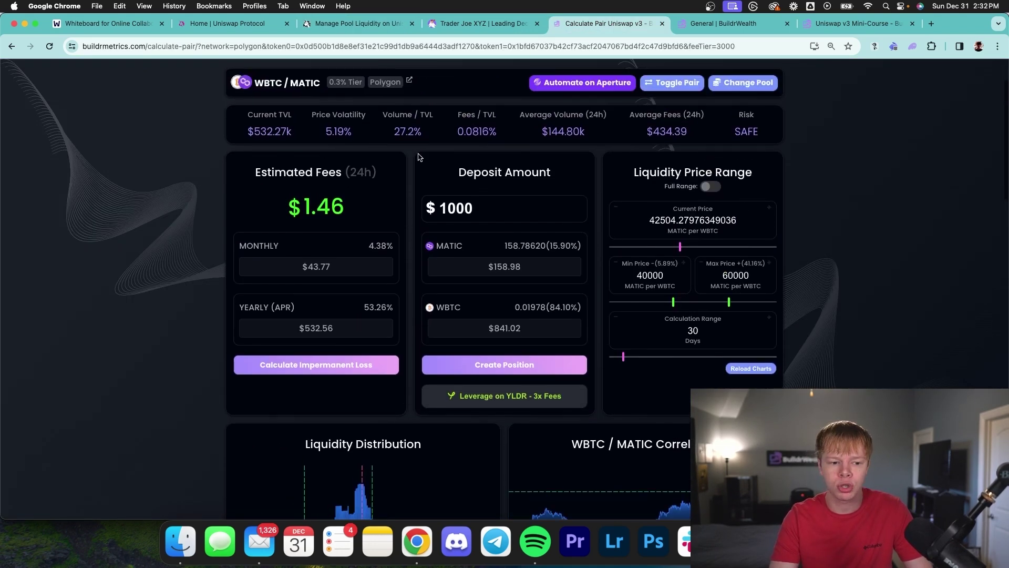
{"action": "scroll", "coordinate": [418, 156], "scroll_direction": "down", "scroll_amount": 4}
{"action": "scroll", "coordinate": [777, 269], "scroll_direction": "up", "scroll_amount": 2}
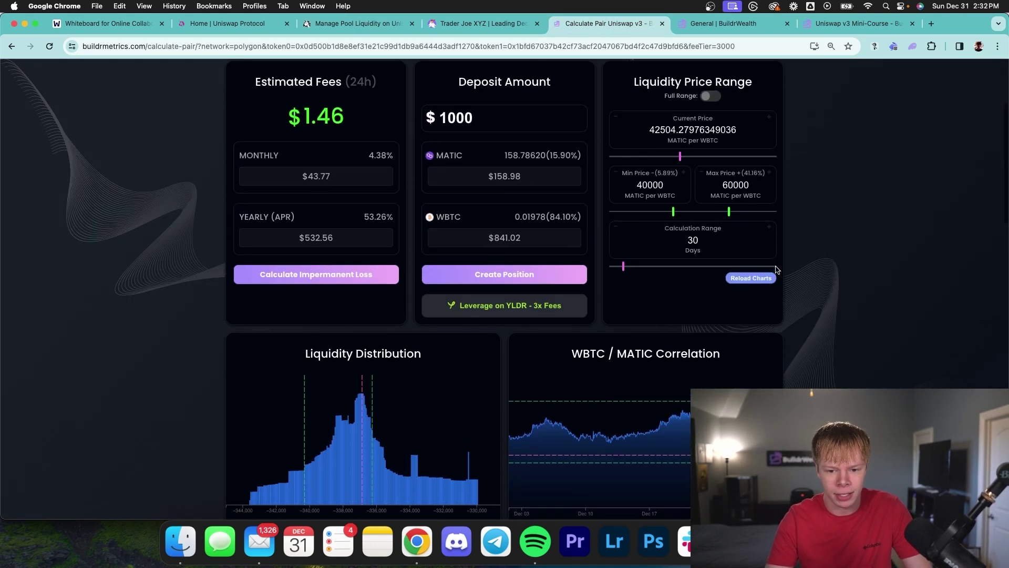
{"action": "scroll", "coordinate": [838, 226], "scroll_direction": "up", "scroll_amount": 2}
{"action": "double_click", "coordinate": [560, 209]}
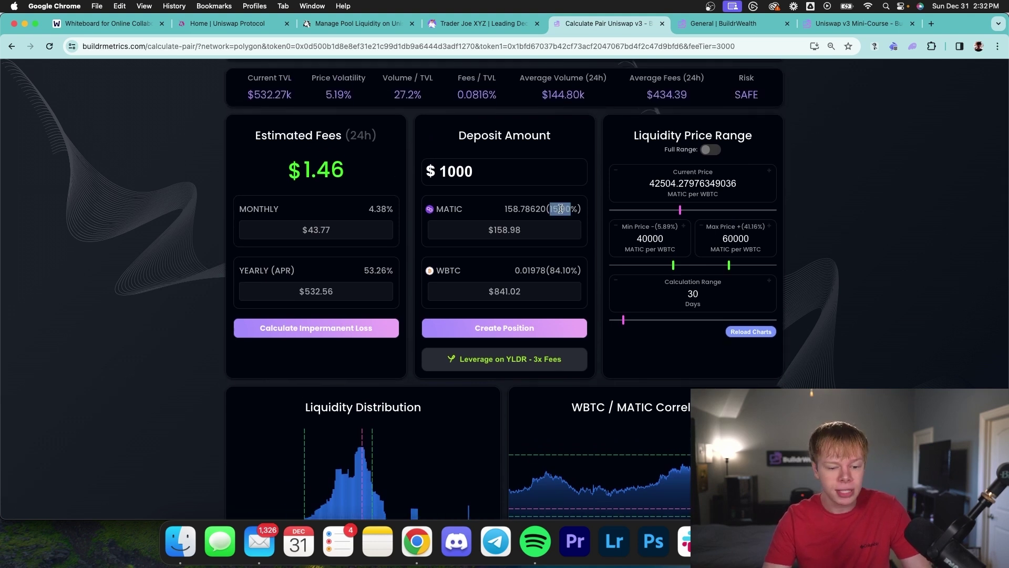
{"action": "left_click", "coordinate": [567, 209]}
{"action": "double_click", "coordinate": [561, 270]}
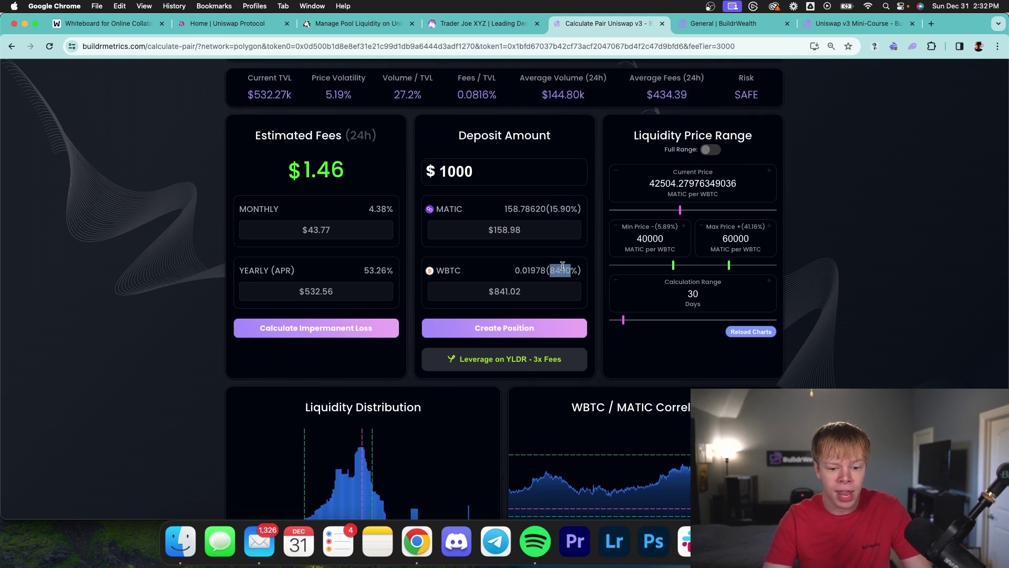
{"action": "left_click", "coordinate": [567, 269]}
{"action": "left_click_drag", "start_coordinate": [563, 270], "coordinate": [572, 266]}
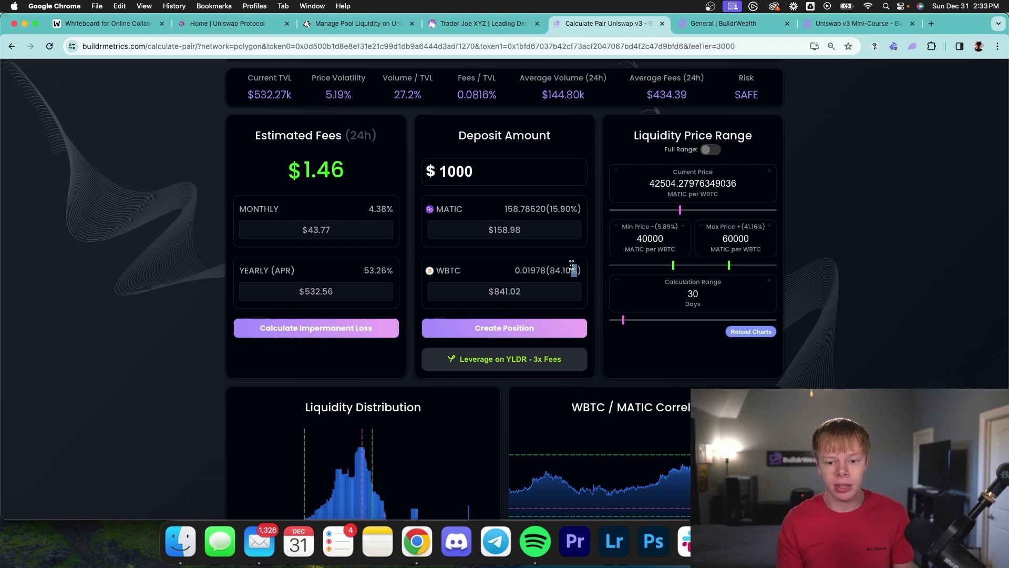
Step: Lower the MATIC/WBTC maximum price from 60000 to 55000
{"action": "scroll", "coordinate": [752, 168], "scroll_direction": "down", "scroll_amount": 5}
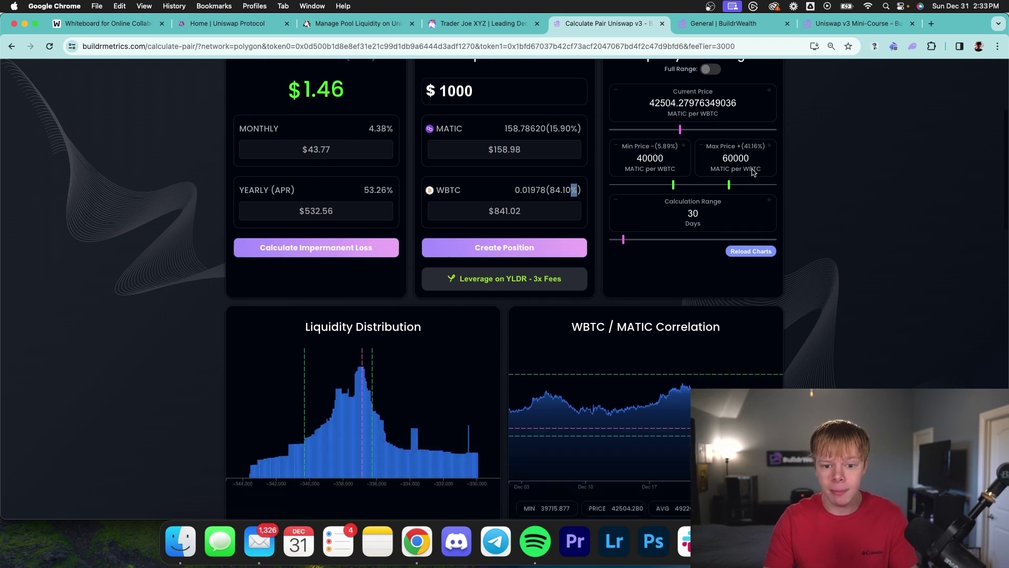
{"action": "left_click_drag", "start_coordinate": [729, 114], "coordinate": [638, 113]}
{"action": "scroll", "coordinate": [638, 113], "scroll_direction": "up", "scroll_amount": 3}
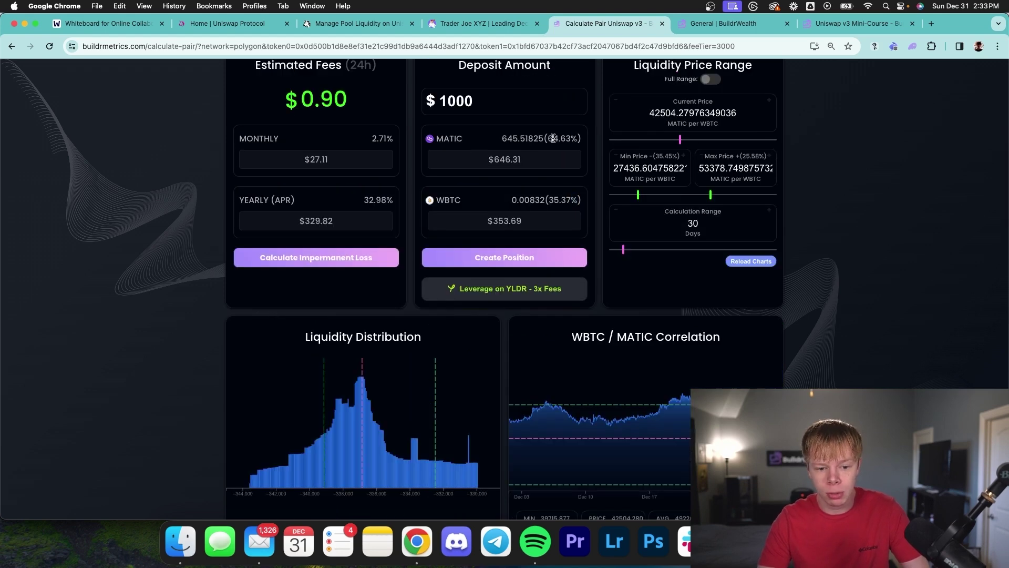
{"action": "triple_click", "coordinate": [553, 138]}
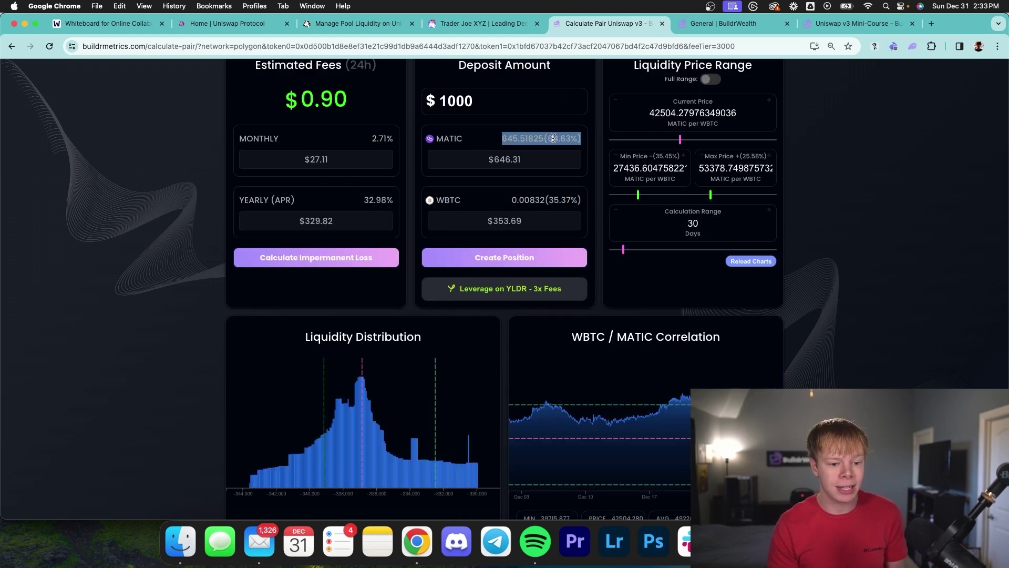
{"action": "scroll", "coordinate": [683, 142], "scroll_direction": "down", "scroll_amount": 1}
{"action": "triple_click", "coordinate": [720, 143]}
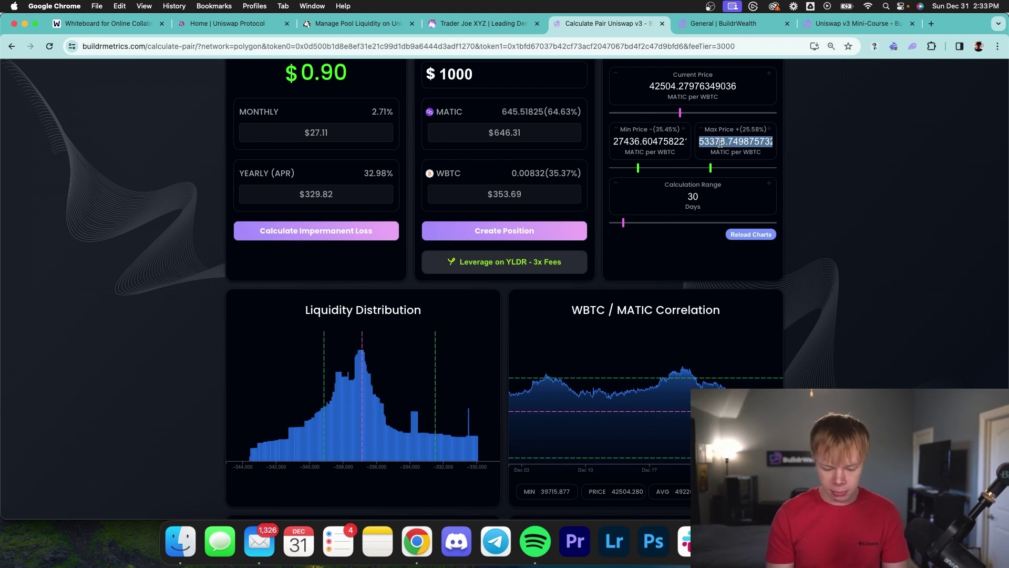
{"action": "type", "text": "55000"}
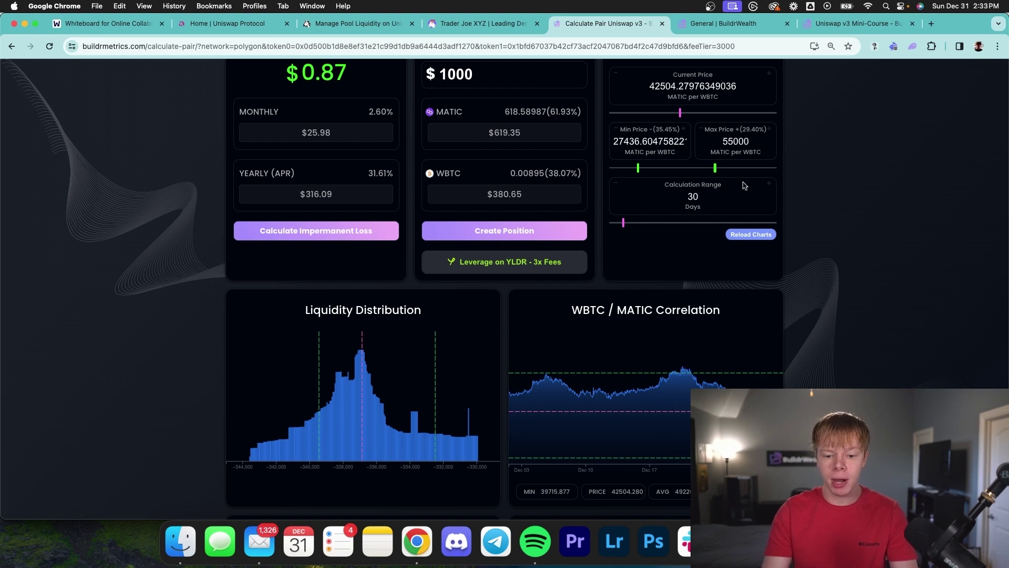
{"action": "double_click", "coordinate": [739, 140]}
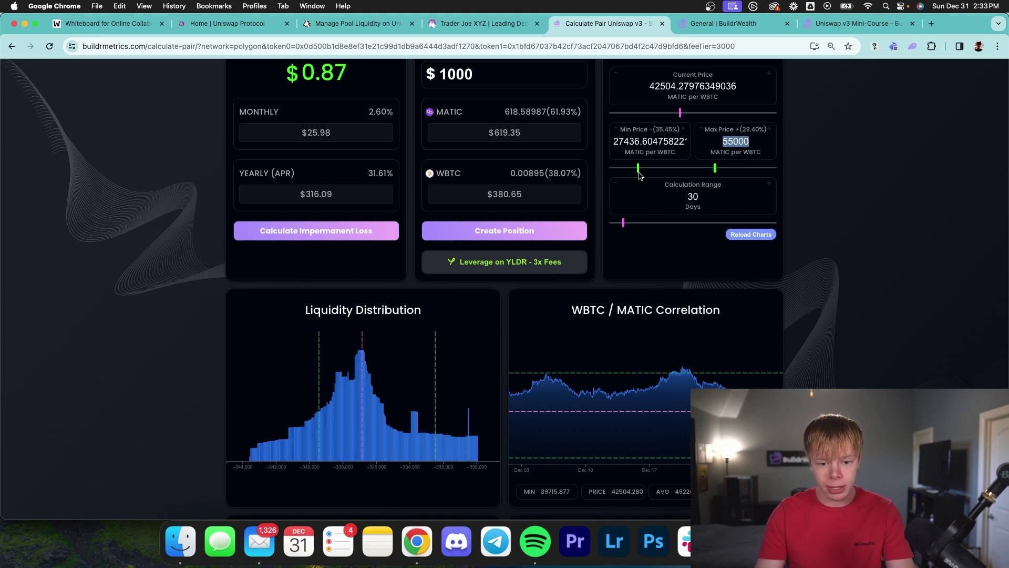
Step: Set the minimum price to 25000, yielding a 65.86% MATIC / 34.14% WBTC split
{"action": "left_click_drag", "start_coordinate": [638, 167], "coordinate": [632, 167]}
{"action": "double_click", "coordinate": [640, 141]}
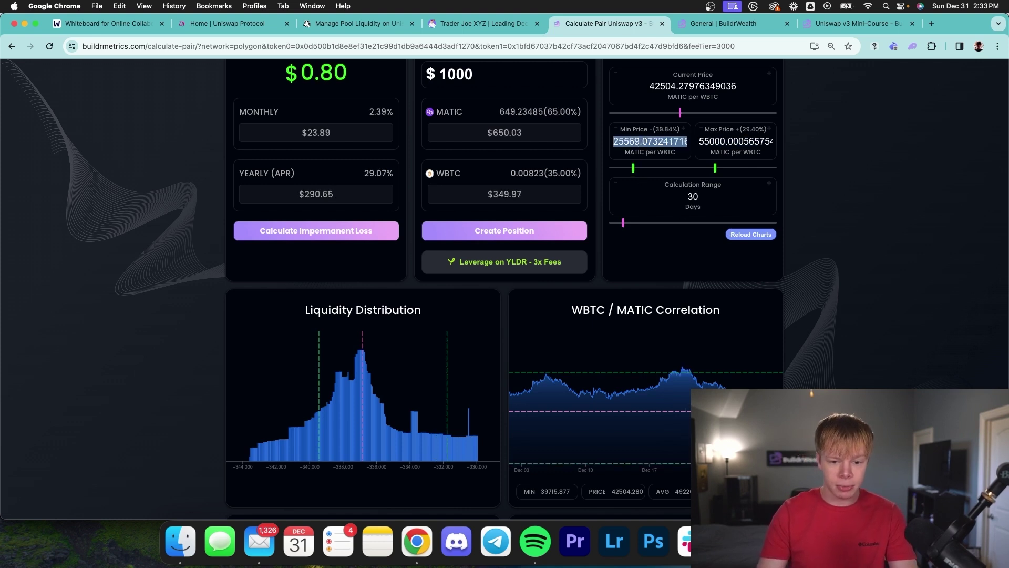
{"action": "type", "text": "25000"}
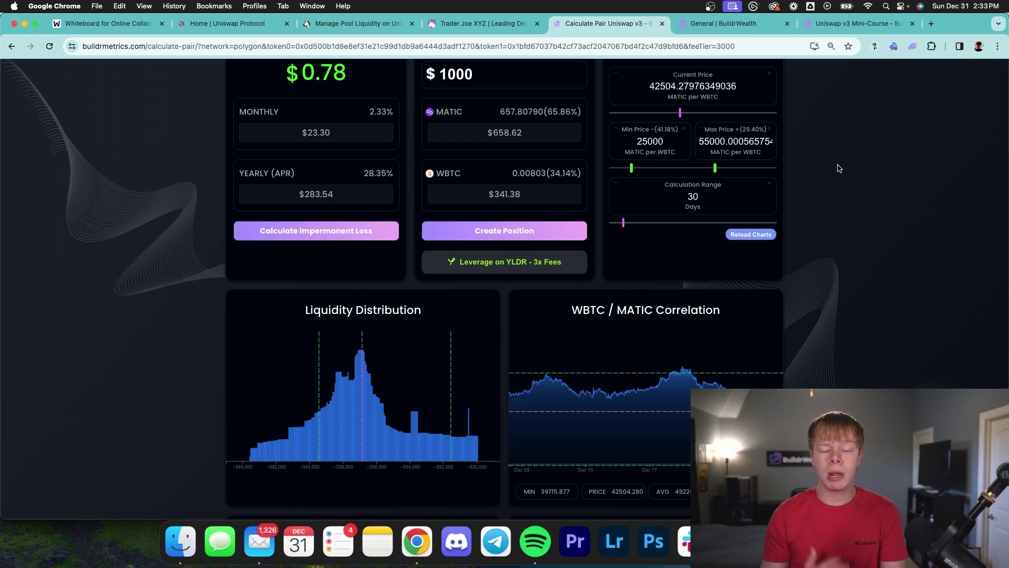
{"action": "double_click", "coordinate": [564, 112]}
{"action": "double_click", "coordinate": [562, 172]}
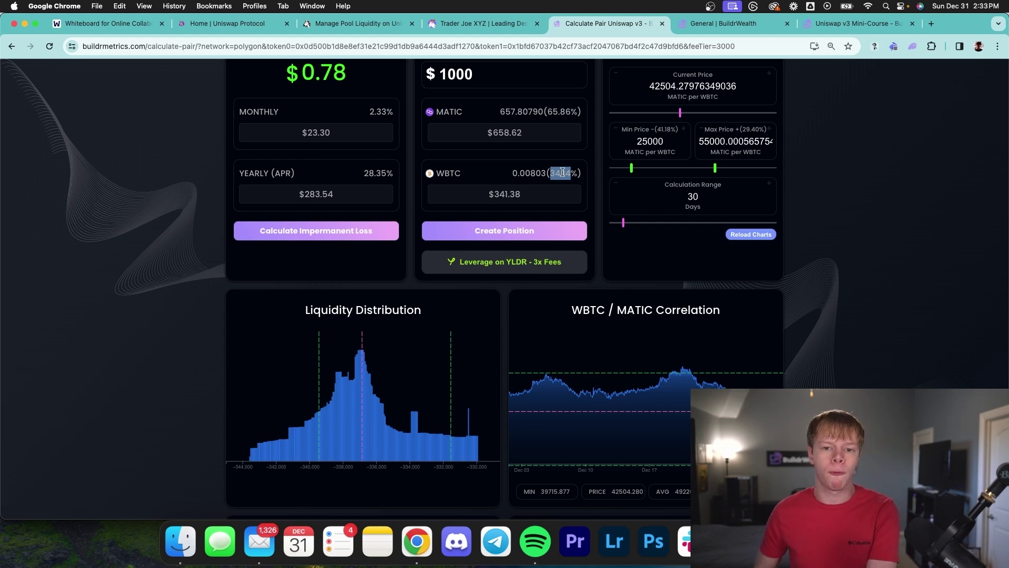
{"action": "key", "text": "super+3"}
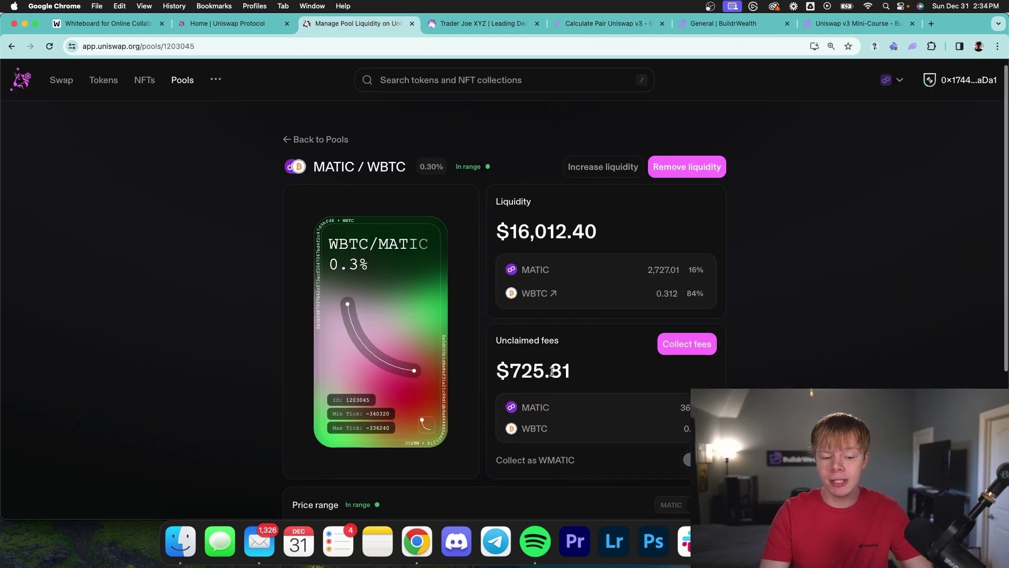
Step: Check the MATIC/WBTC position's unclaimed fees of $725.81
{"action": "triple_click", "coordinate": [553, 371]}
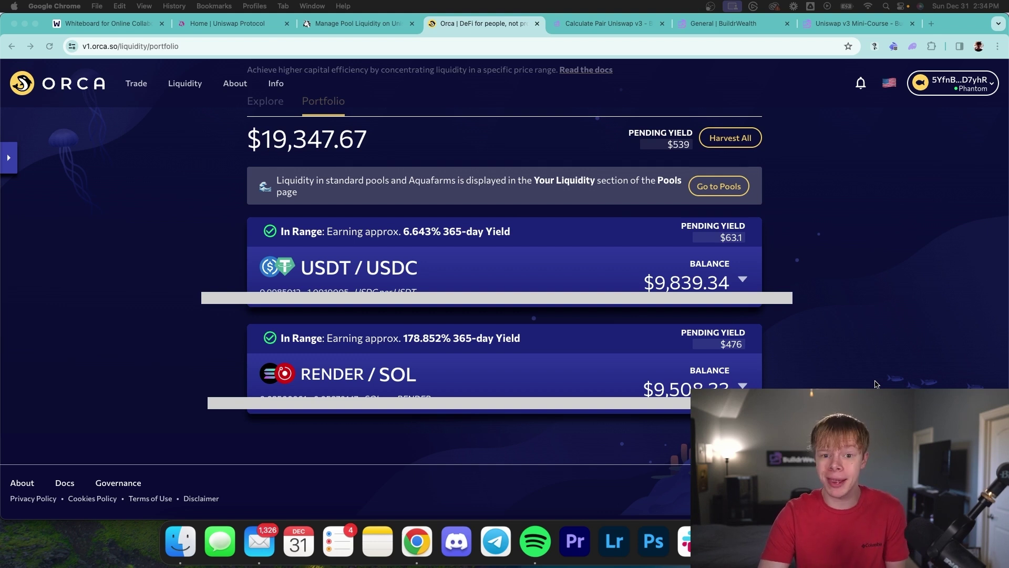
Step: Review the Orca portfolio positions, then jump to the Uniswap v3 Mini-Course sales page
{"action": "scroll", "coordinate": [875, 385], "scroll_direction": "up", "scroll_amount": 1}
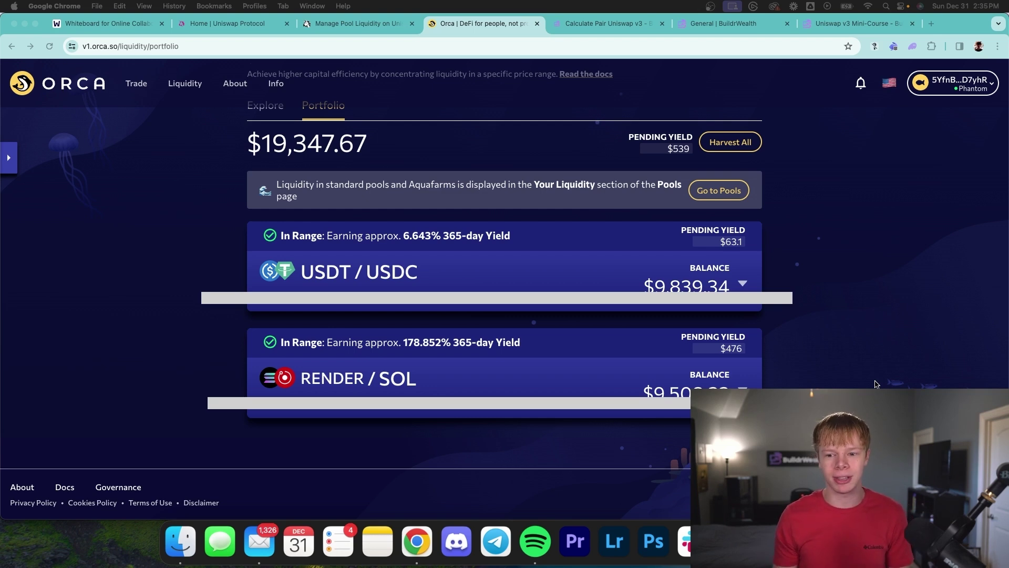
{"action": "key", "text": "super+9"}
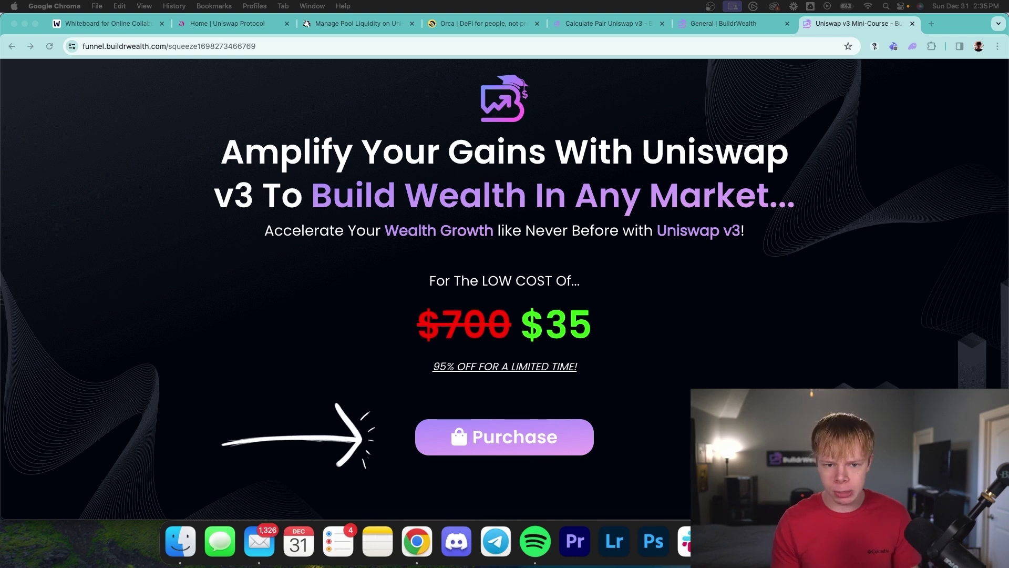